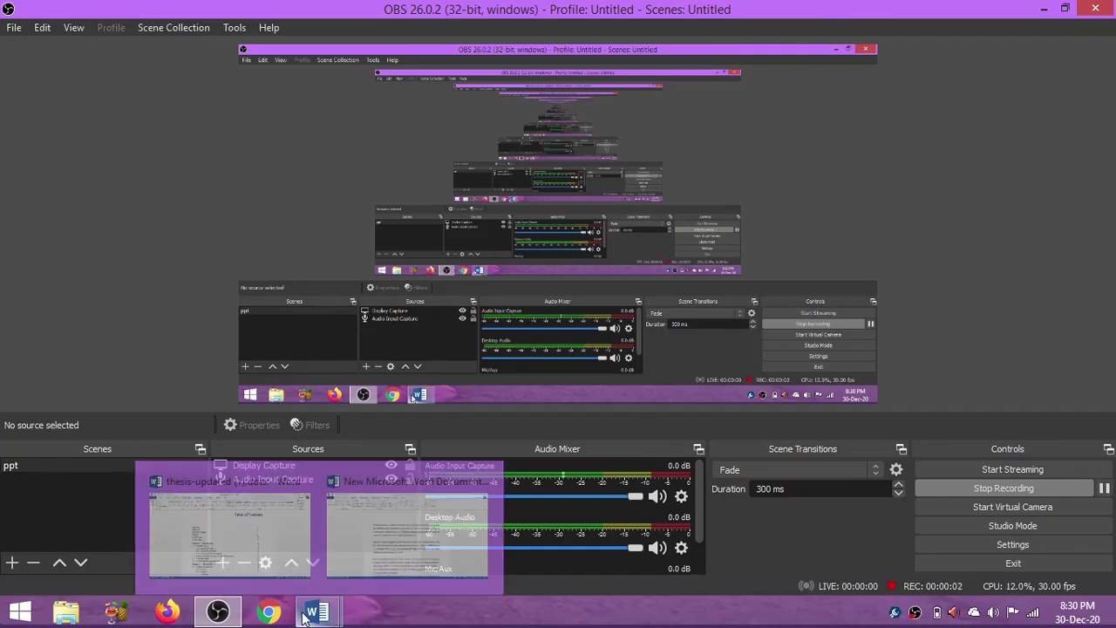
- Bring the Word window with the three-page essay on students and moral values to the front
left_click(386, 523)
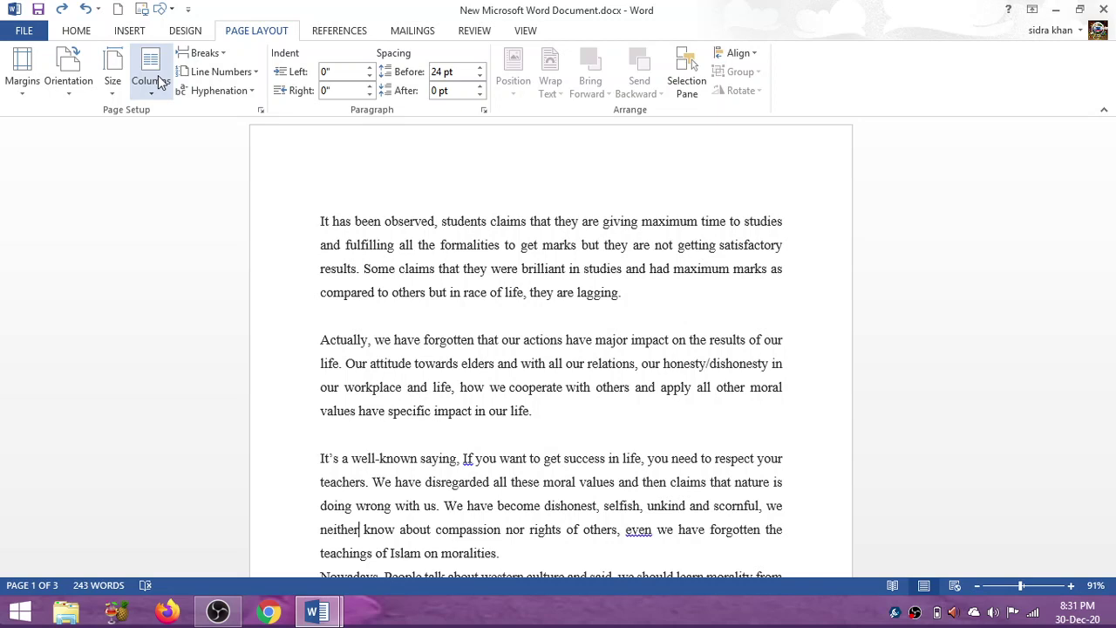
- Show the Breaks list of page and section break options on the Page Layout tab
left_click(206, 54)
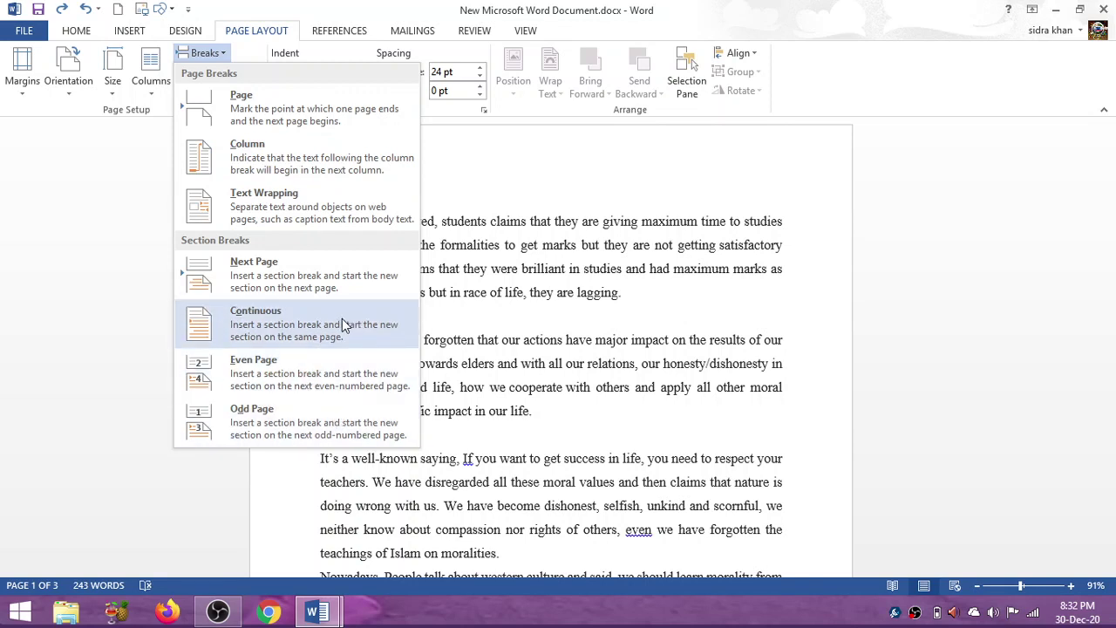
- Close the Breaks list and preview the Line Numbers options without applying any numbering
left_click(535, 349)
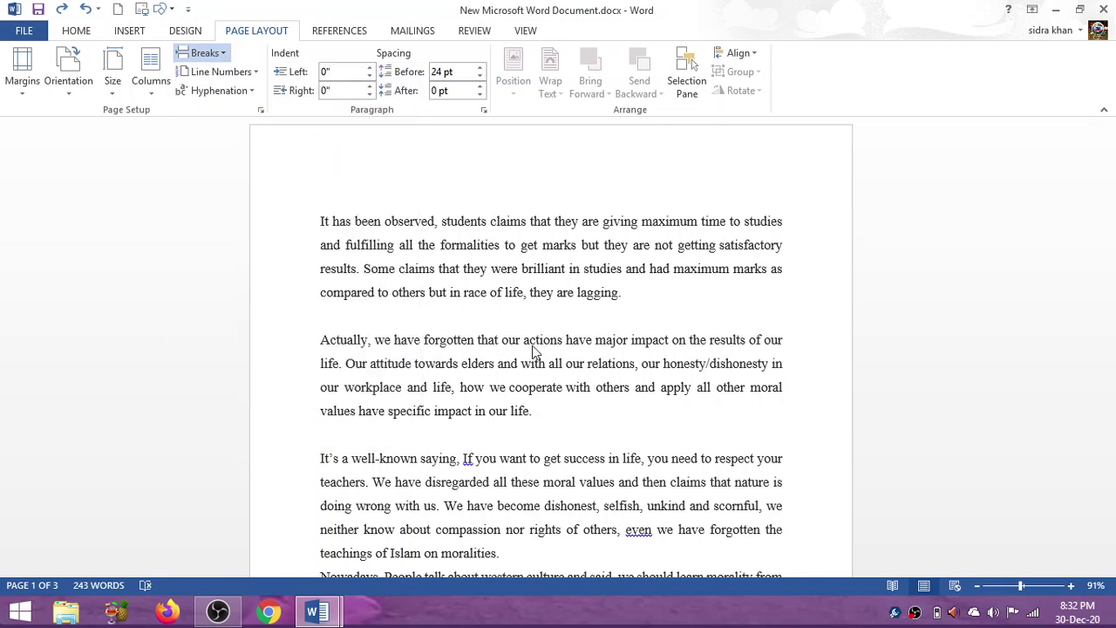
left_click(257, 76)
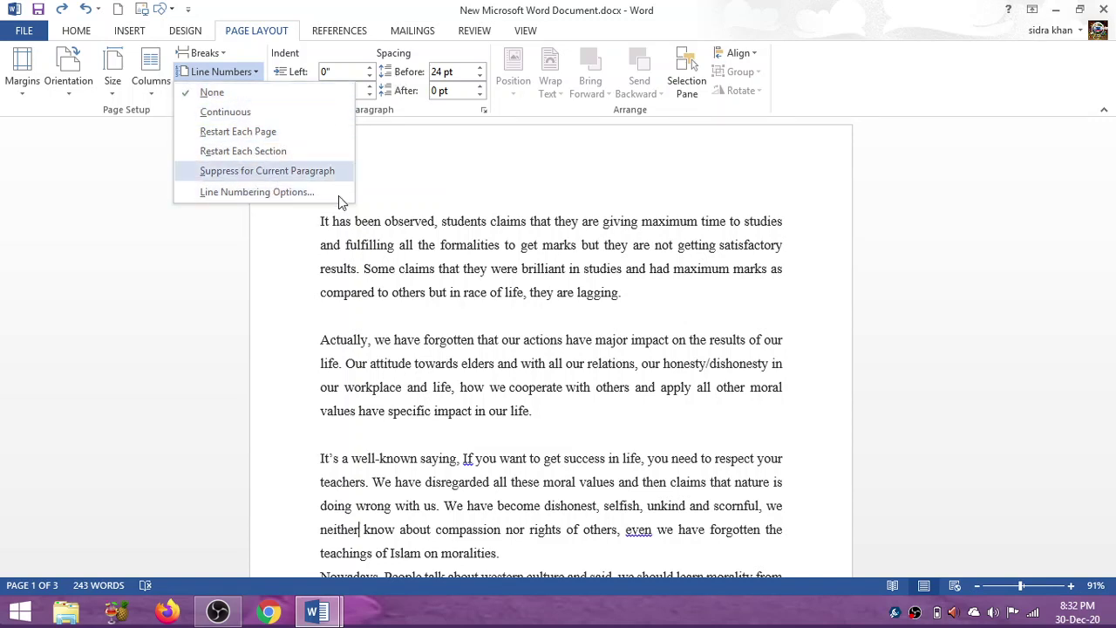
left_click(446, 194)
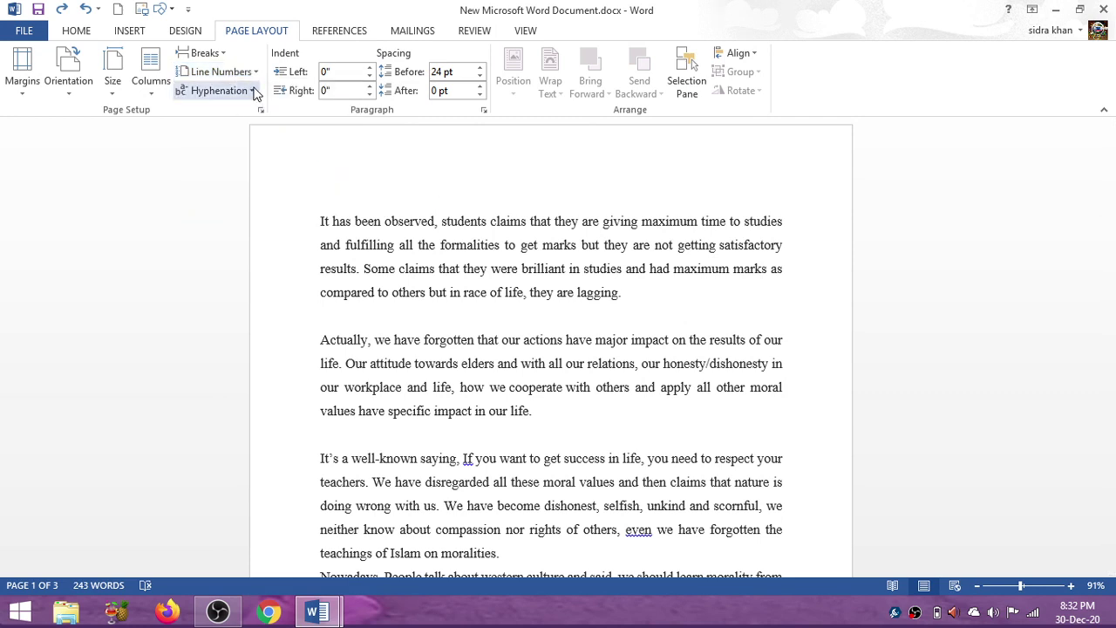
left_click(253, 90)
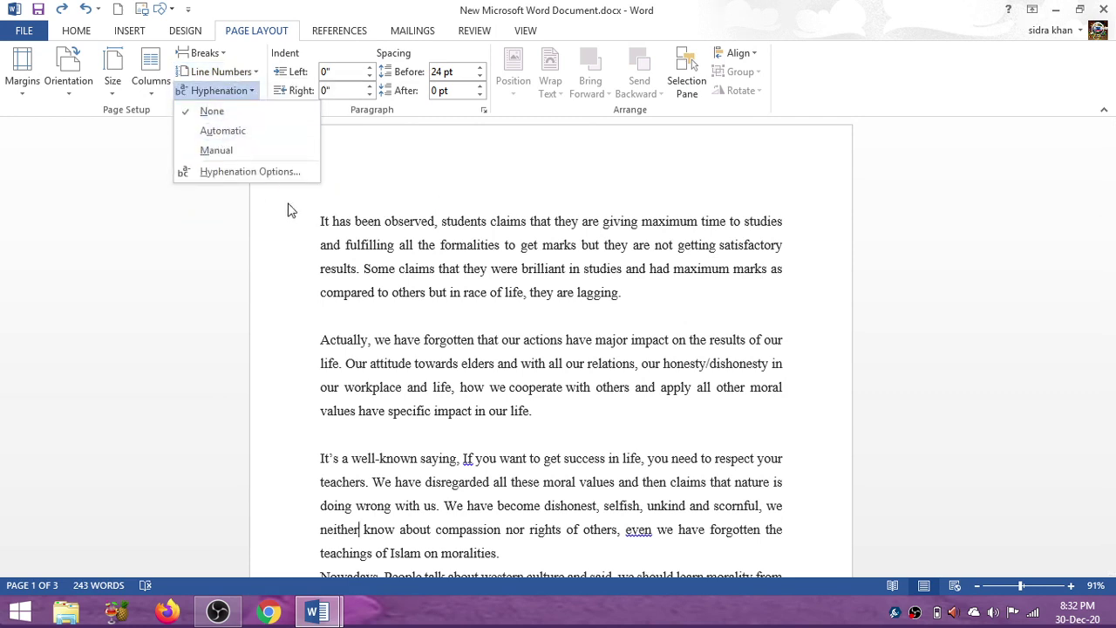
left_click(367, 195)
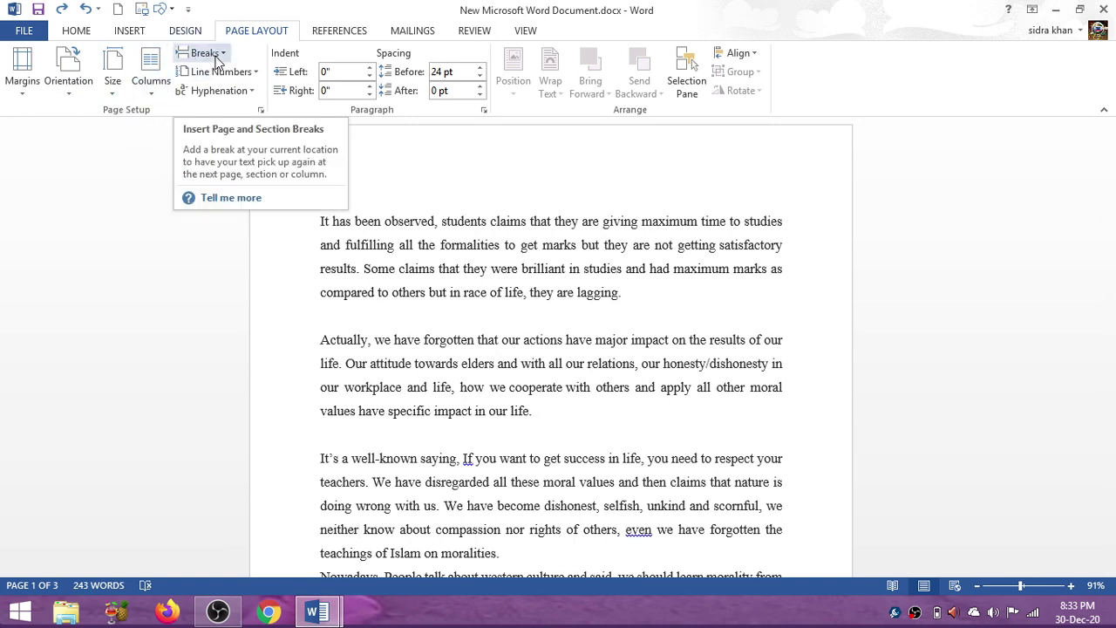
- Insert a Page break after 'neither' and scroll to confirm the essay now spans four pages
left_click(218, 61)
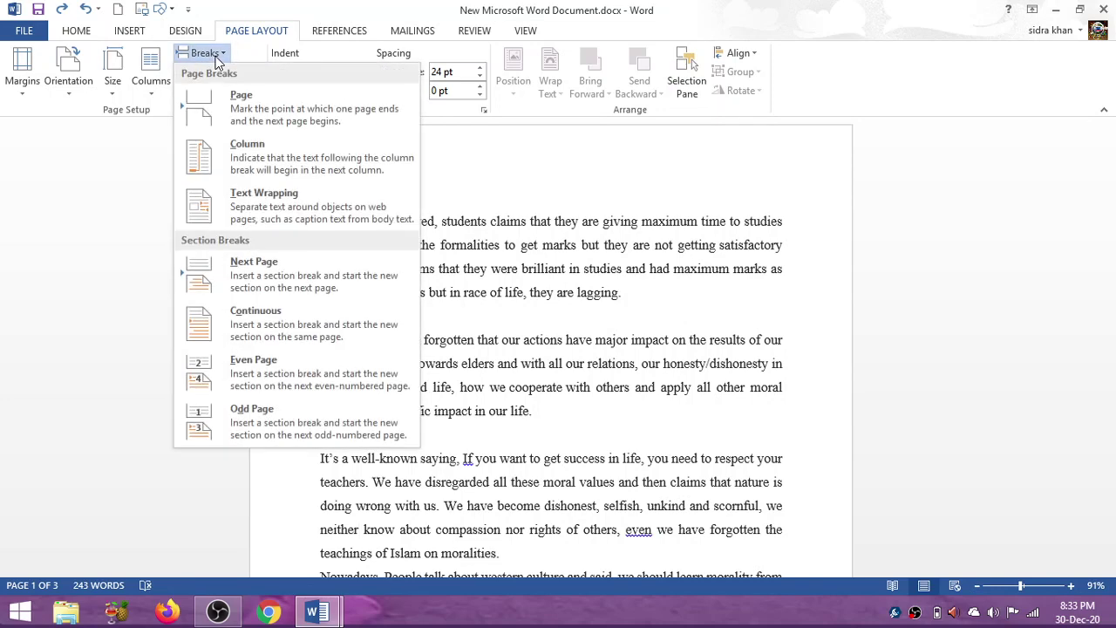
left_click(263, 96)
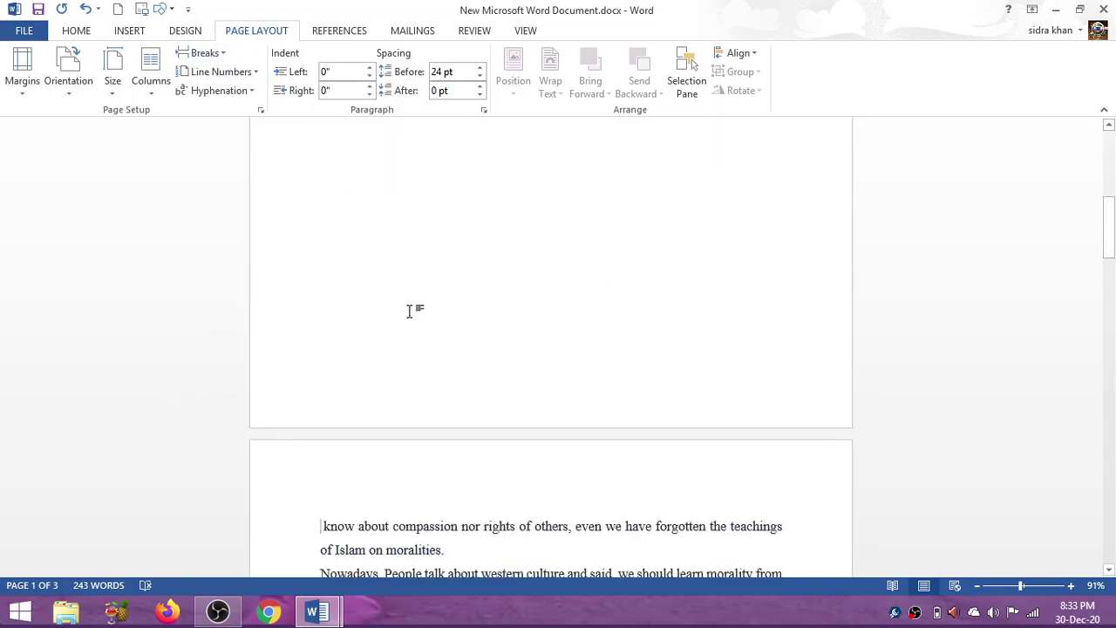
mouse_move(1104, 253)
left_mouse_down()
mouse_move(1111, 232)
mouse_move(1110, 322)
mouse_move(1110, 222)
mouse_move(1110, 239)
left_mouse_up()
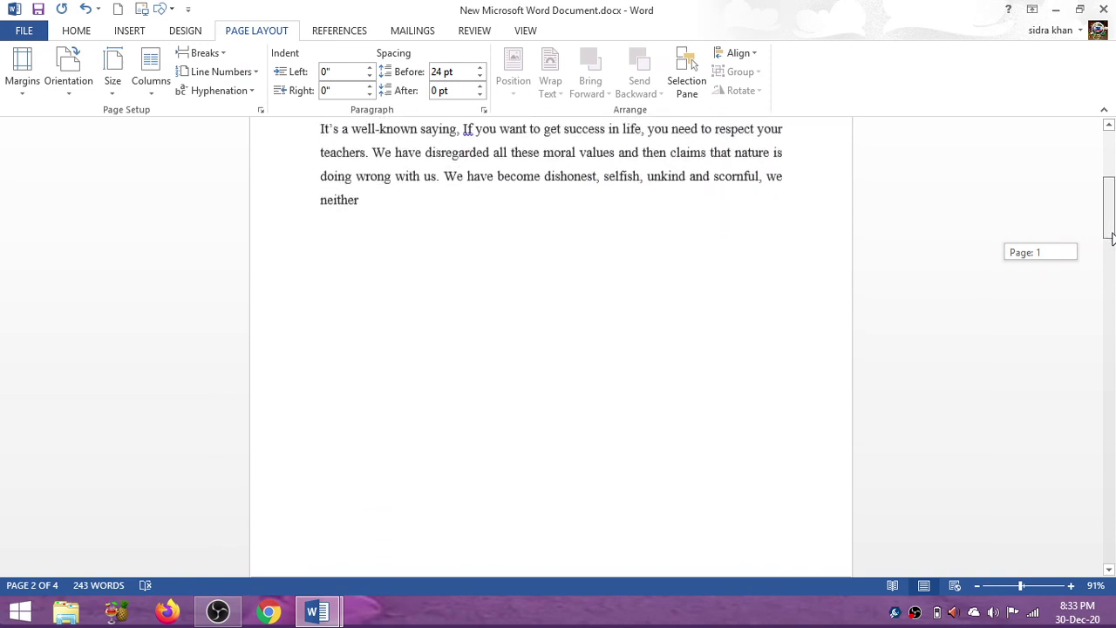
left_click_drag(373, 171, 491, 452)
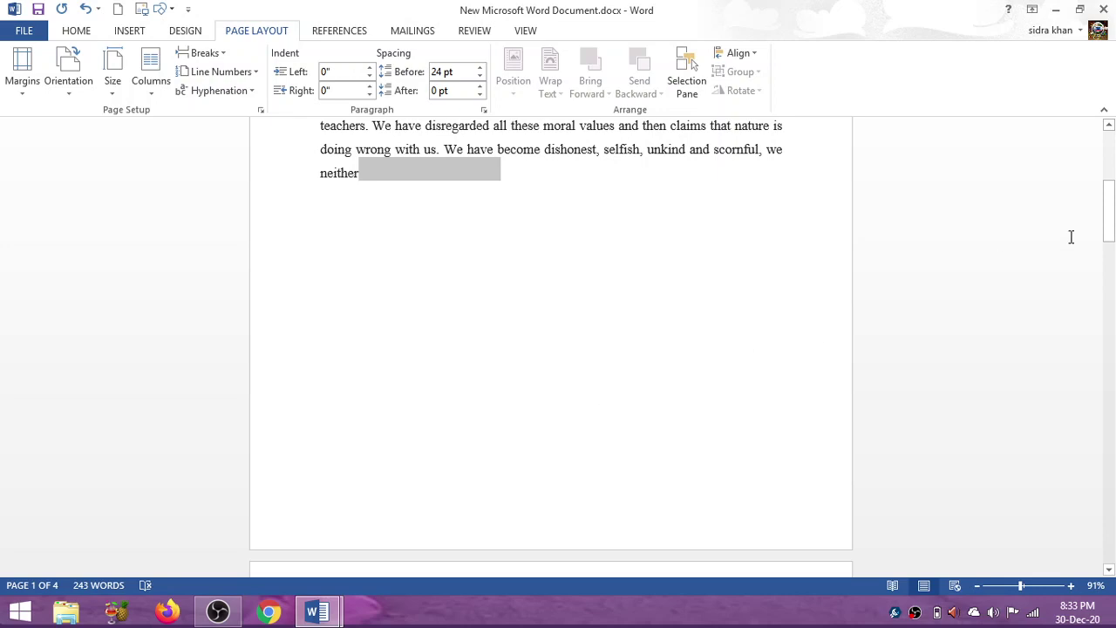
left_click_drag(1109, 224, 1109, 275)
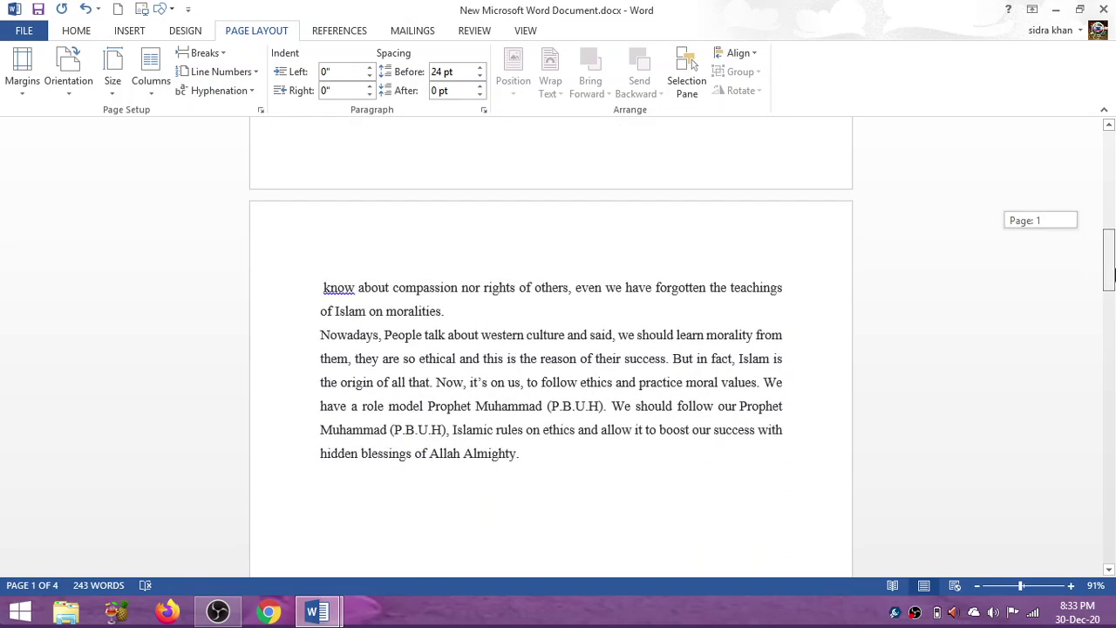
left_click_drag(1110, 275, 1111, 188)
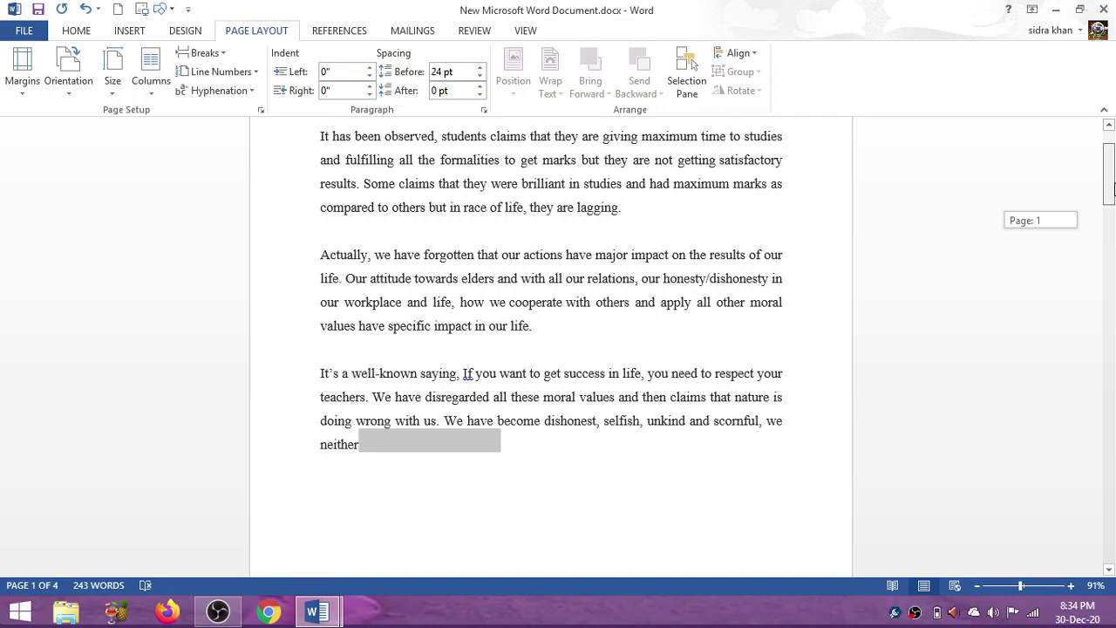
left_click_drag(1111, 188, 1113, 189)
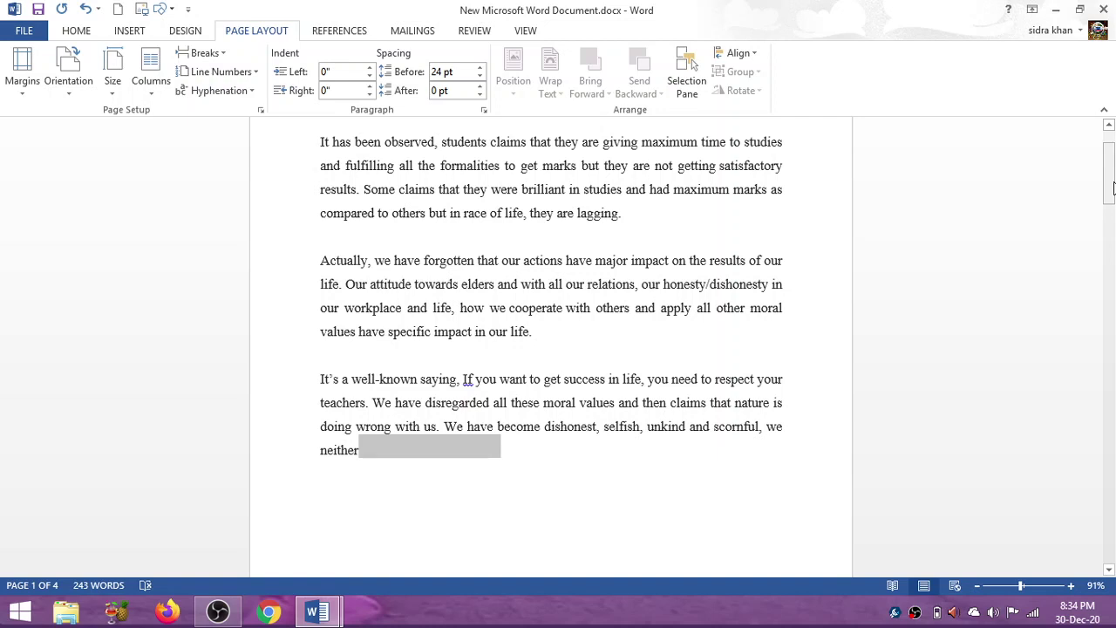
left_click(428, 471)
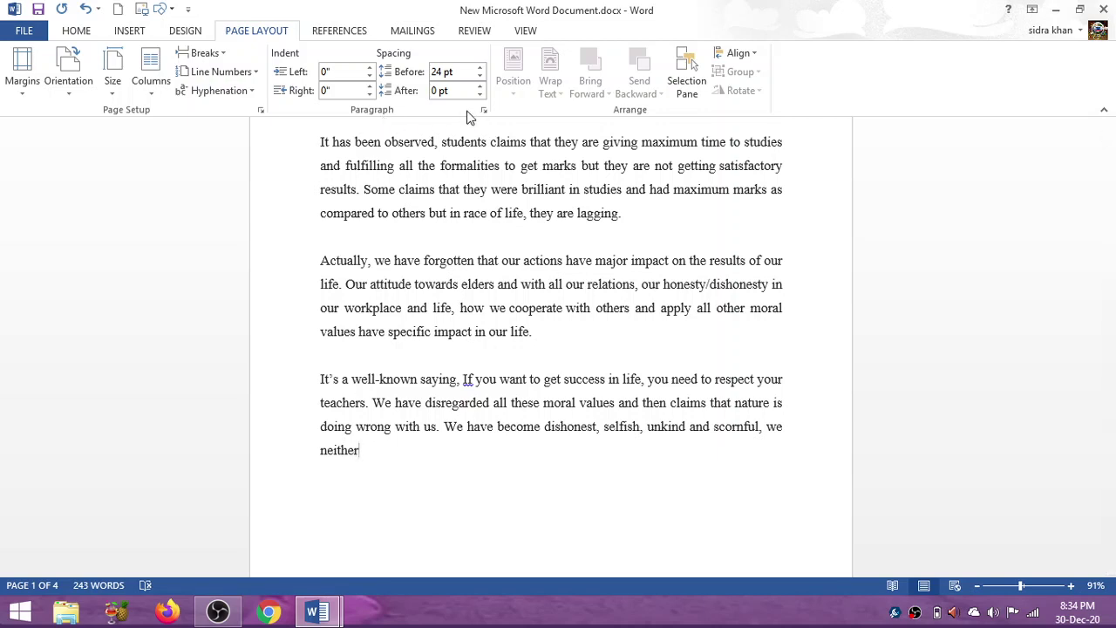
- Indent the 'It's a well-known saying' paragraph, leaving Paragraph settings and line spacing unchanged
left_click(78, 39)
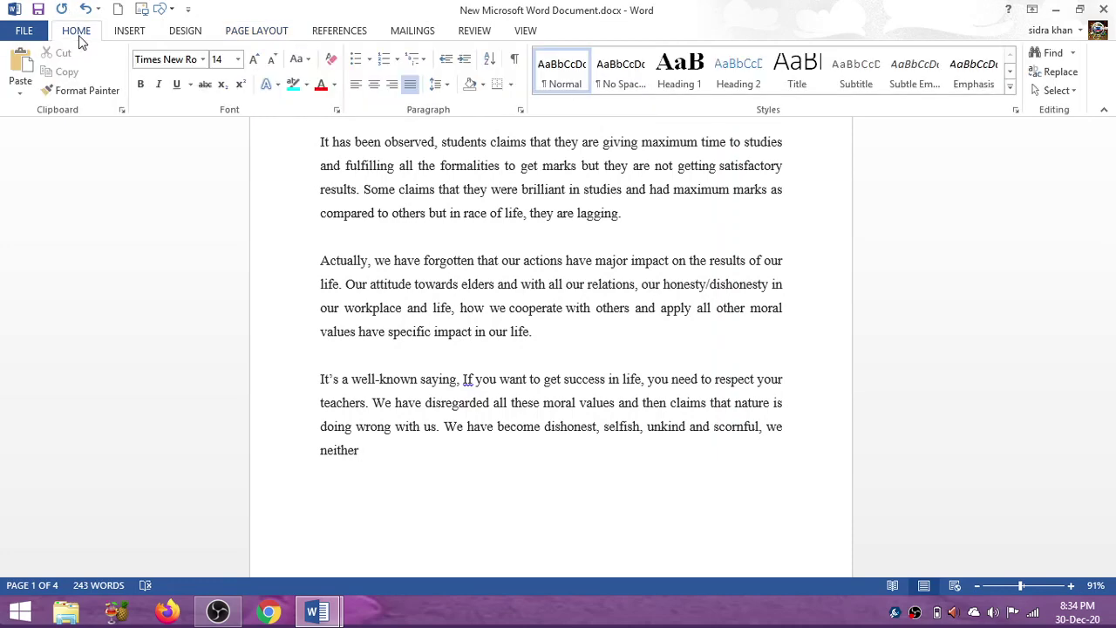
left_click(520, 111)
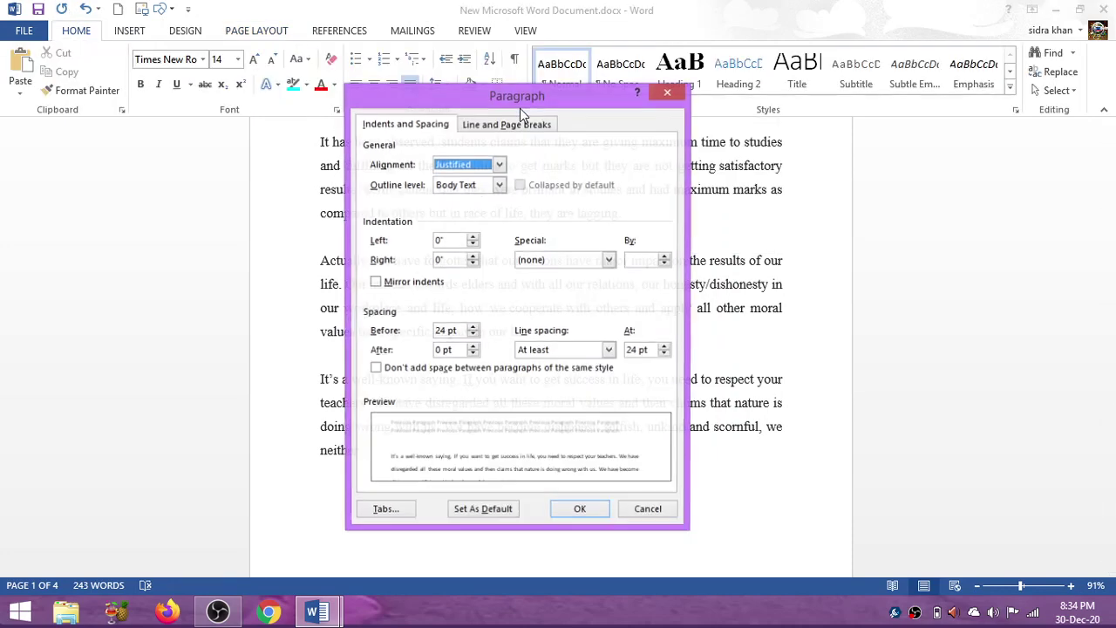
left_click(667, 92)
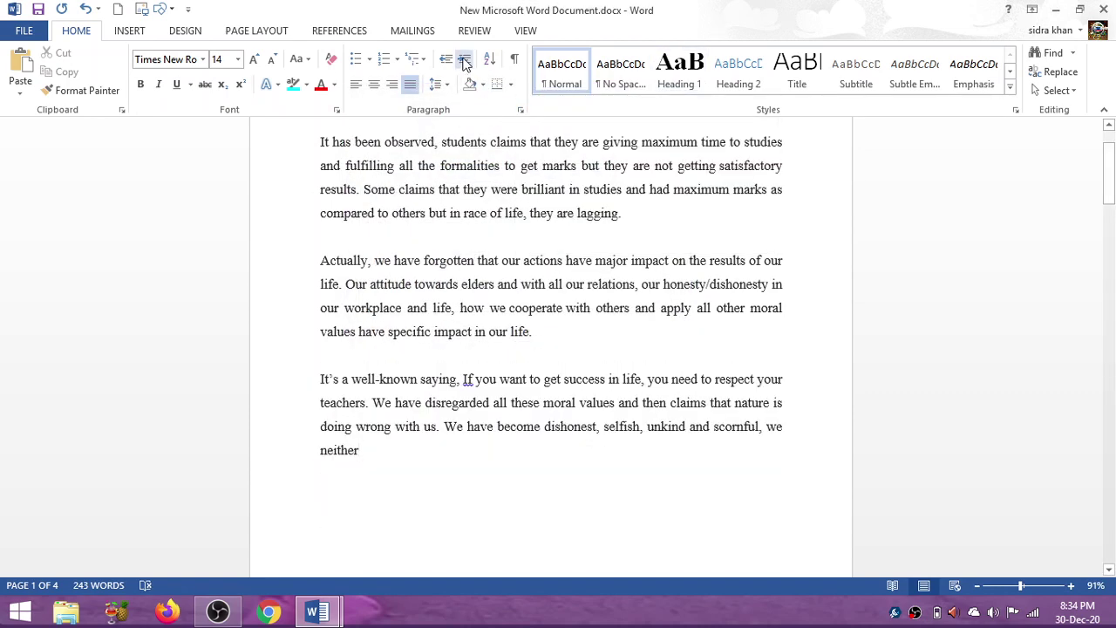
left_click(465, 61)
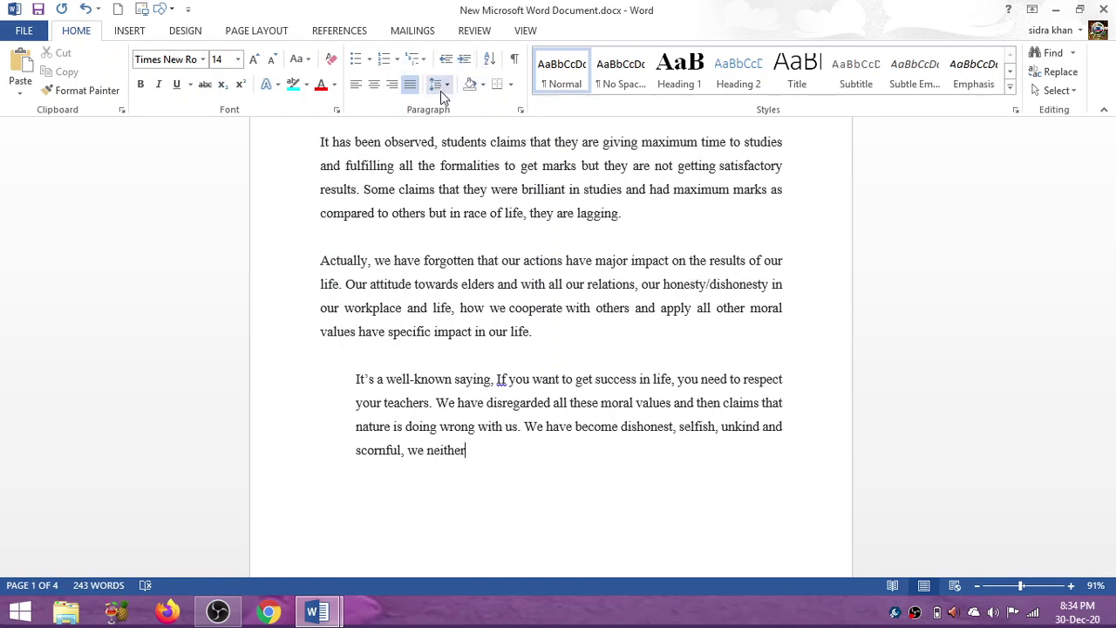
left_click(443, 86)
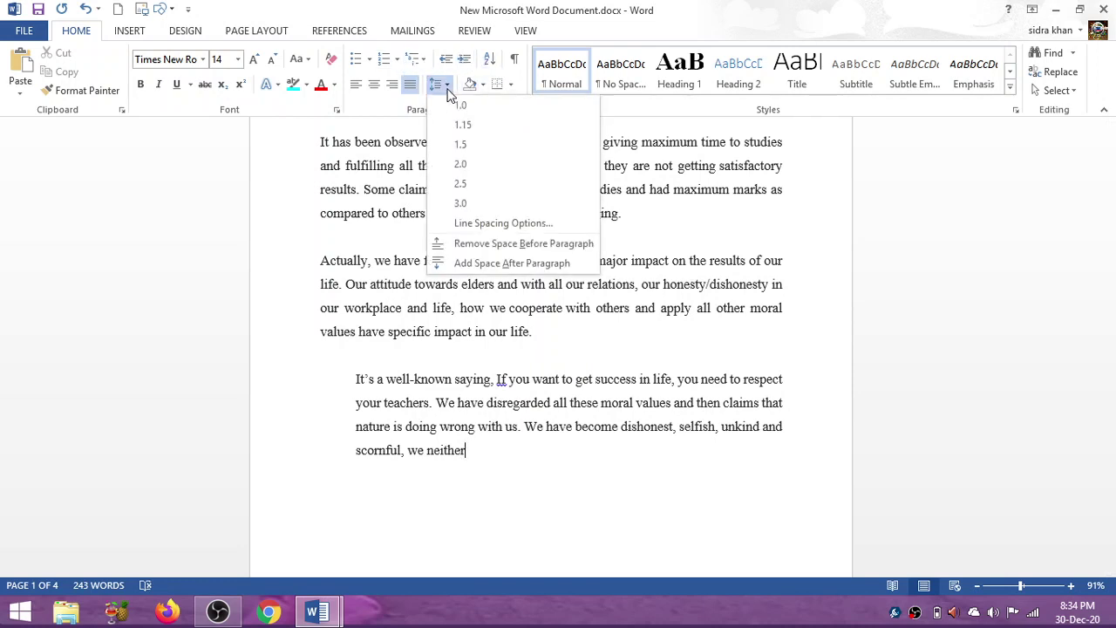
left_click(353, 172)
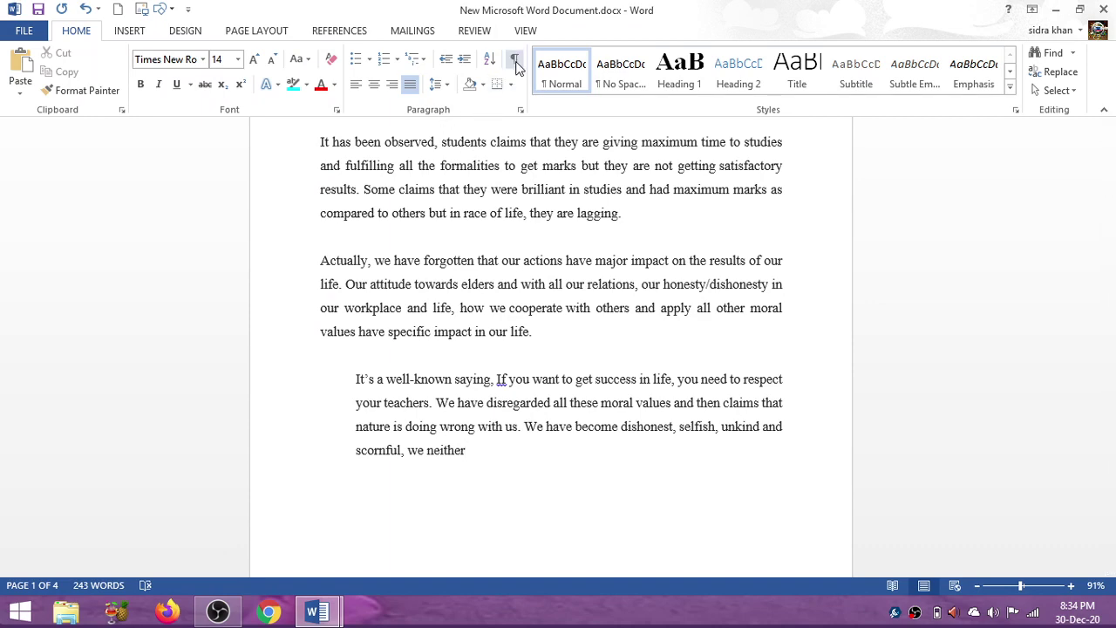
- Cancel the Sort Text dialog and review the Paragraph dialog without changing anything
left_click(489, 59)
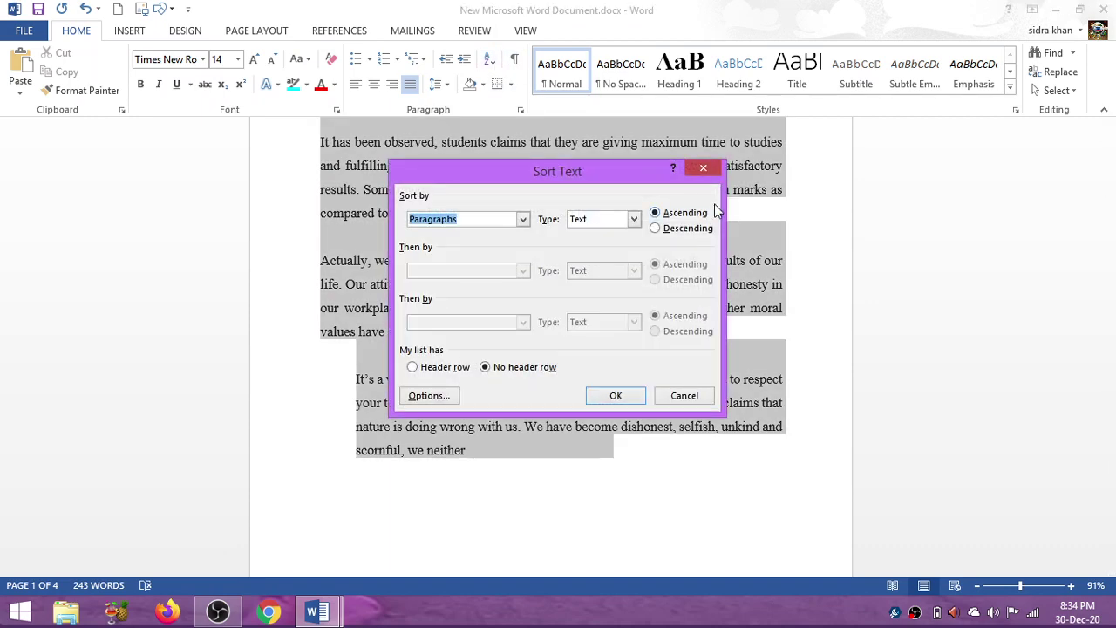
left_click(703, 168)
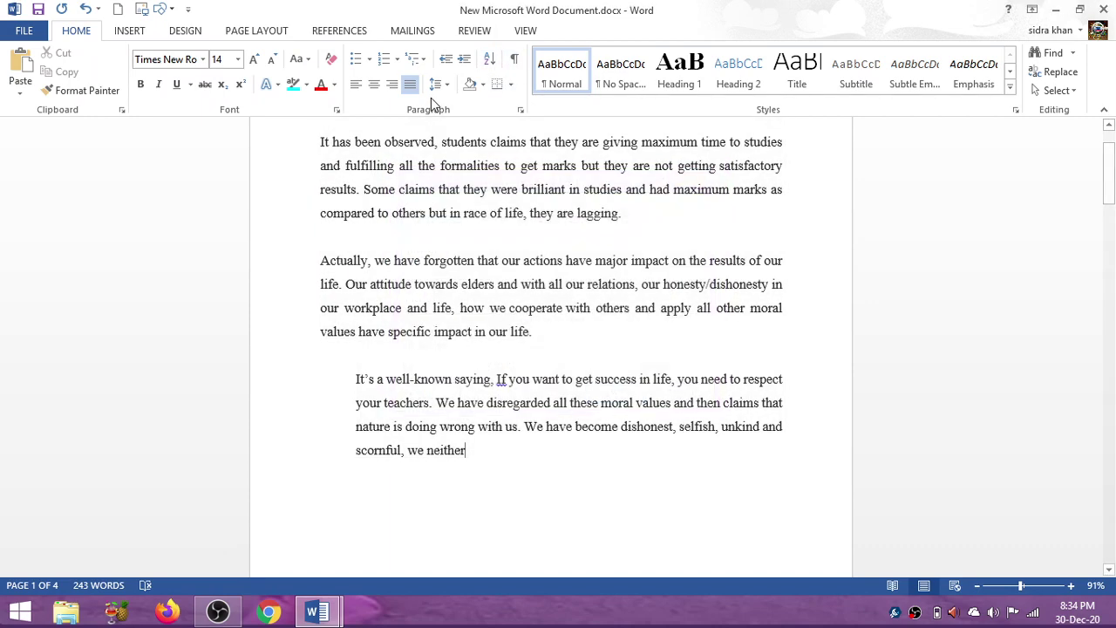
left_click(521, 112)
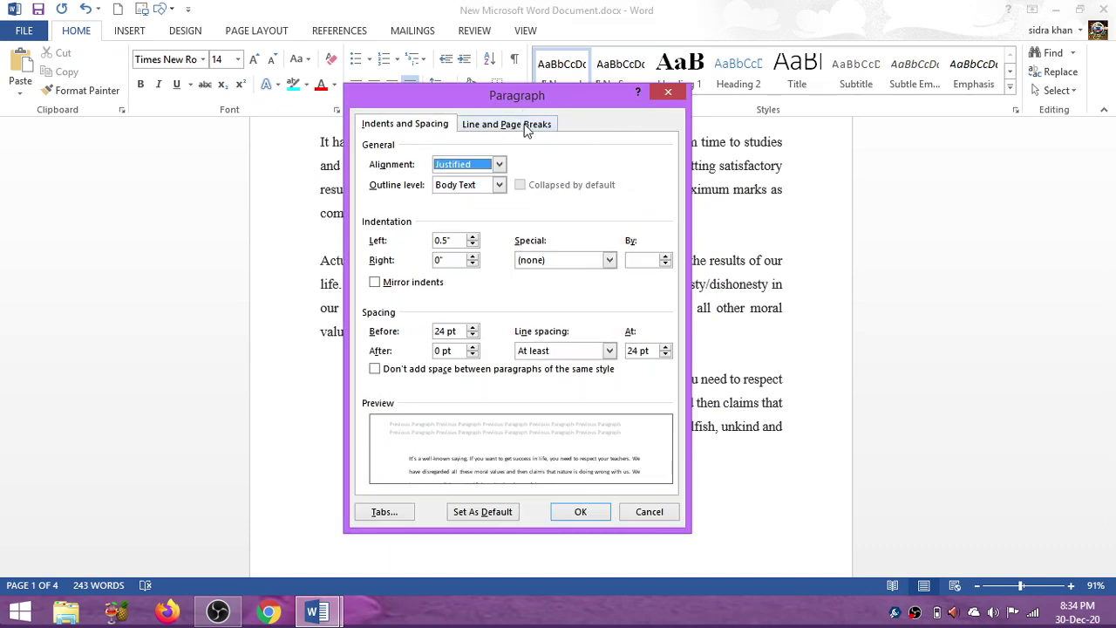
left_click(668, 92)
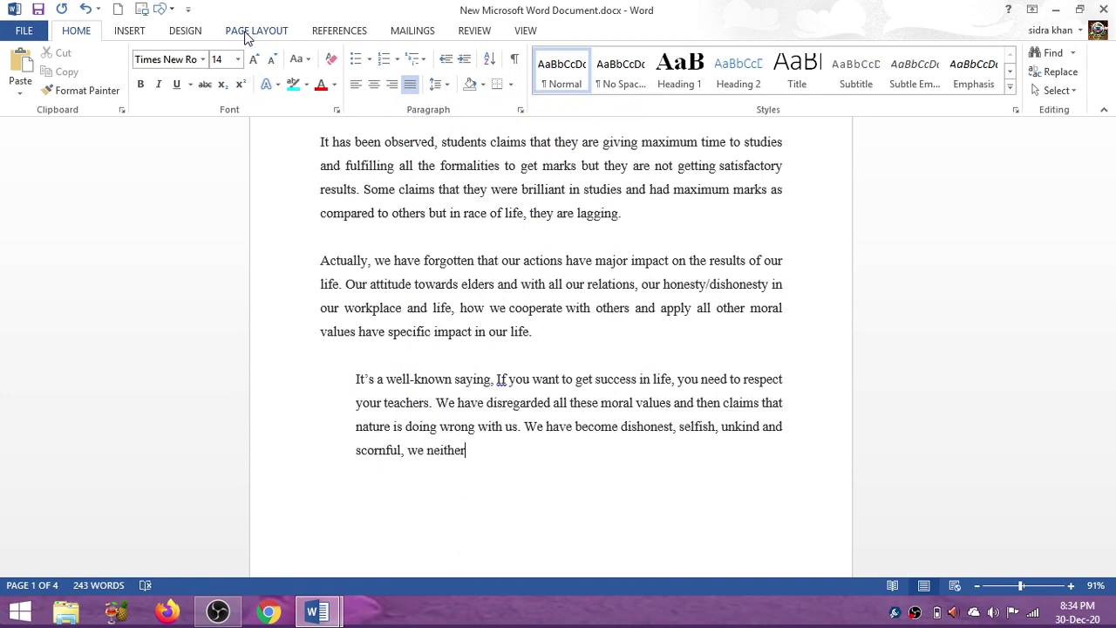
- Set the 'It's a well-known saying' paragraph to 0" left indent and 12 pt space before
left_click(248, 33)
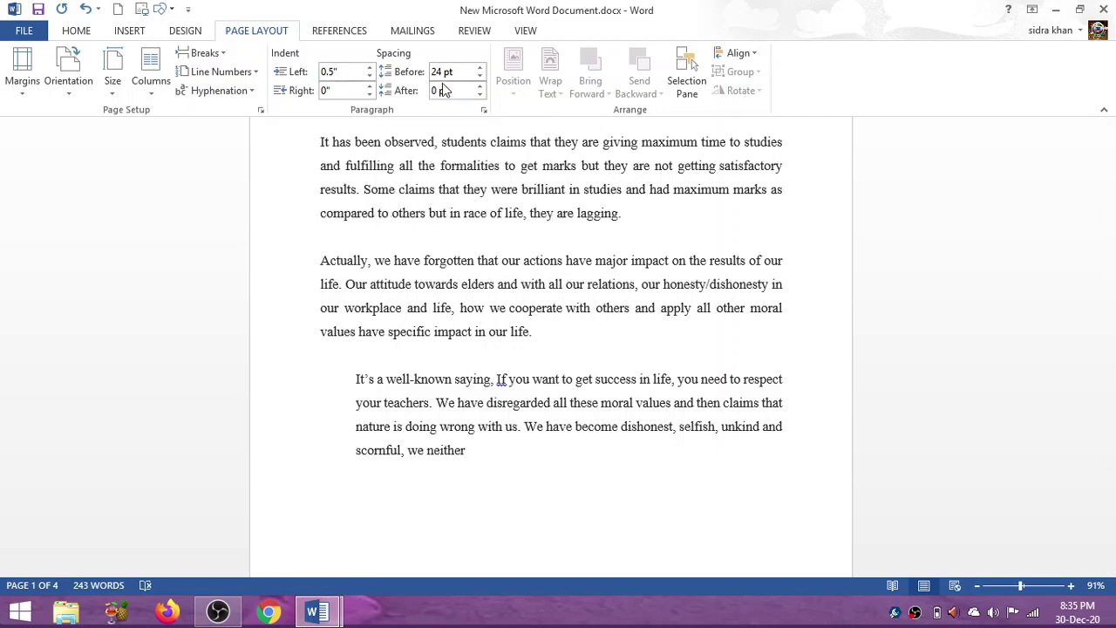
left_click(357, 69)
key("BackSpace")
type("0")
type("\"")
left_click(467, 73)
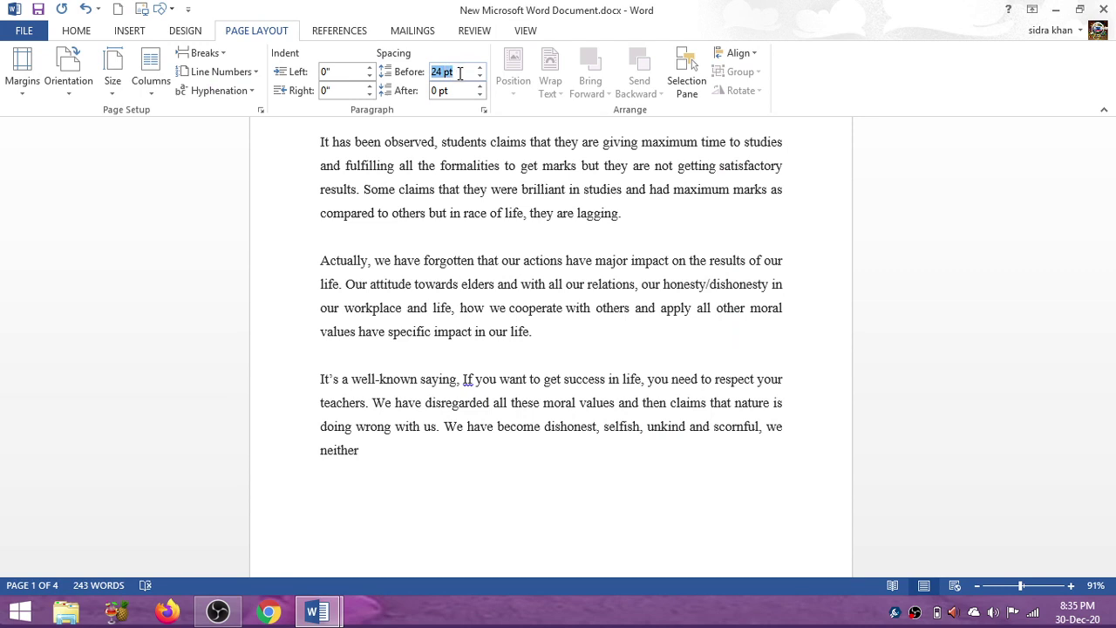
left_click(459, 73)
key("BackSpace")
key("BackSpace")
key("BackSpace")
type("12")
- Give the first paragraph, 'It has been observed', 12 pt space before instead of 10.3 pt
left_click(463, 141)
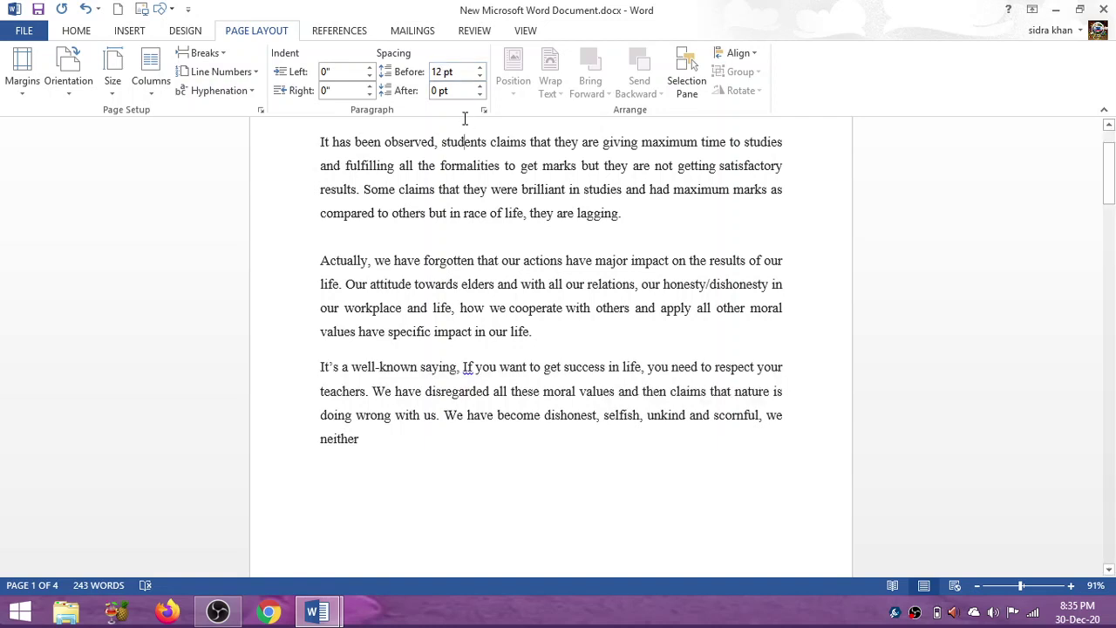
left_click(452, 76)
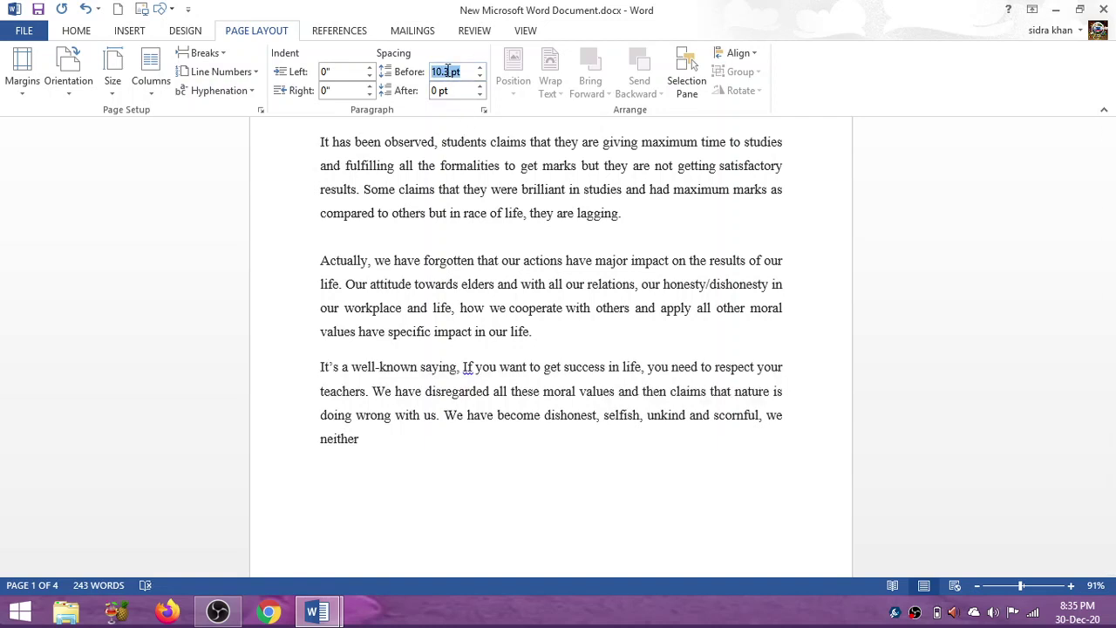
key("BackSpace")
type("12")
type("p")
type(" pt")
key("Return")
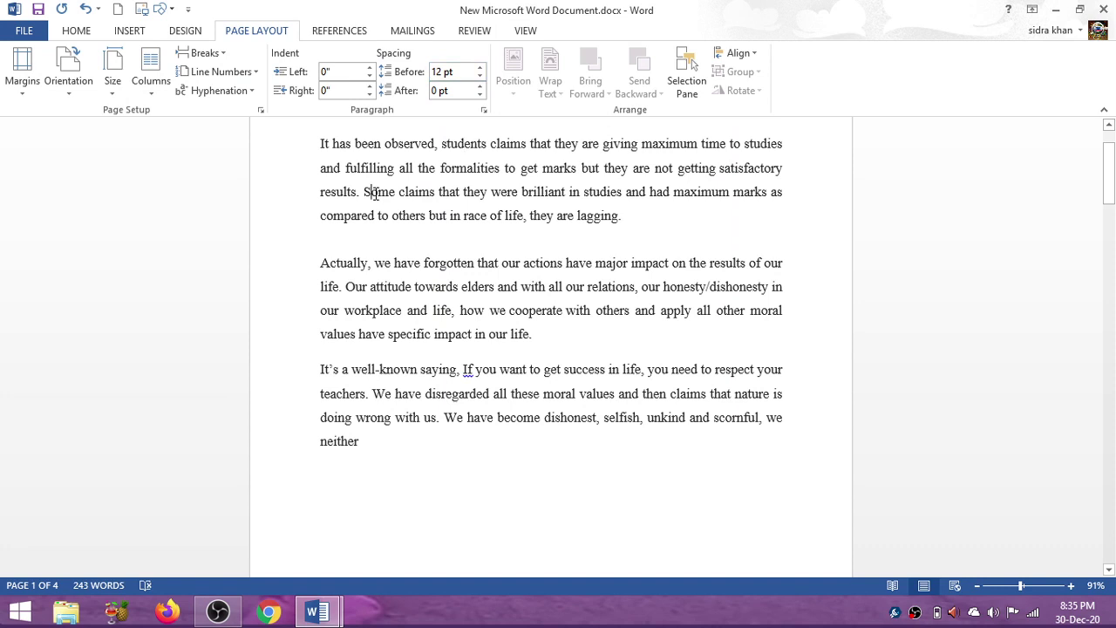
- Change the 'Actually, we have forgotten' paragraph's space before from 24 pt to 12 pt
left_click_drag(322, 261, 542, 336)
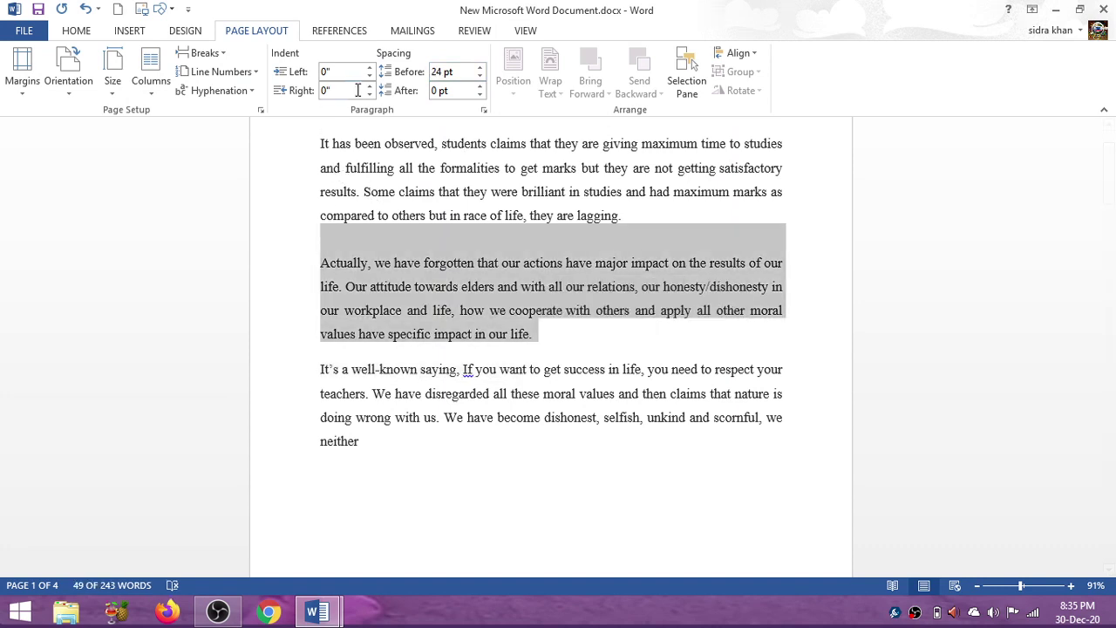
left_click(445, 74)
left_click(444, 72)
key("BackSpace")
key("BackSpace")
key("BackSpace")
type("12")
key("Return")
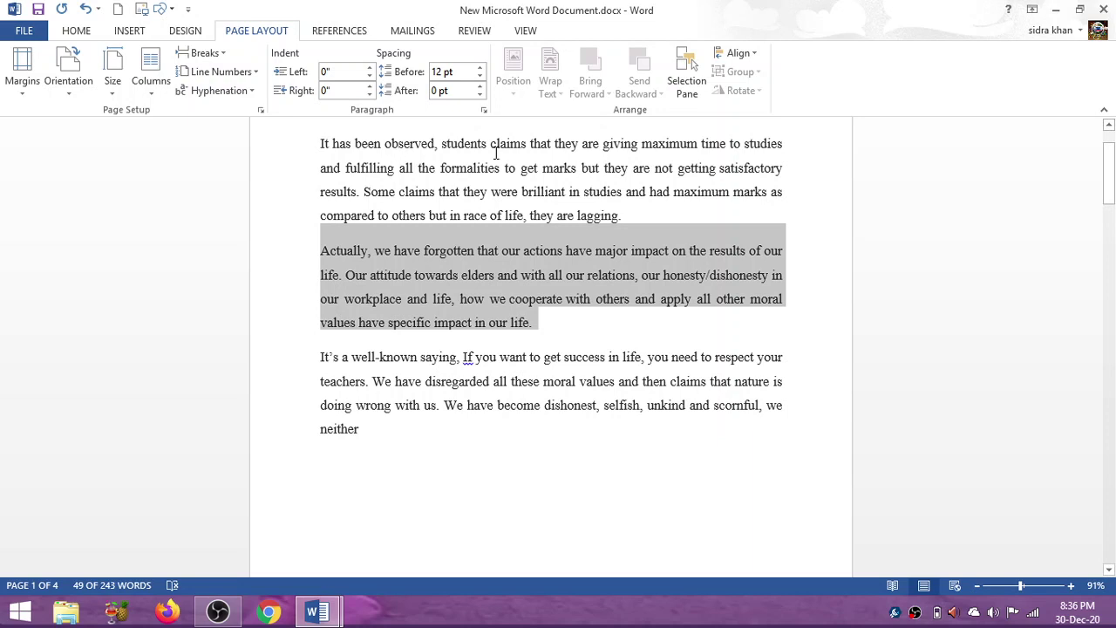
- Test the left indent spinner from 1.3" down to -0.2", then restore it to 0"
left_click(351, 72)
left_click(351, 74)
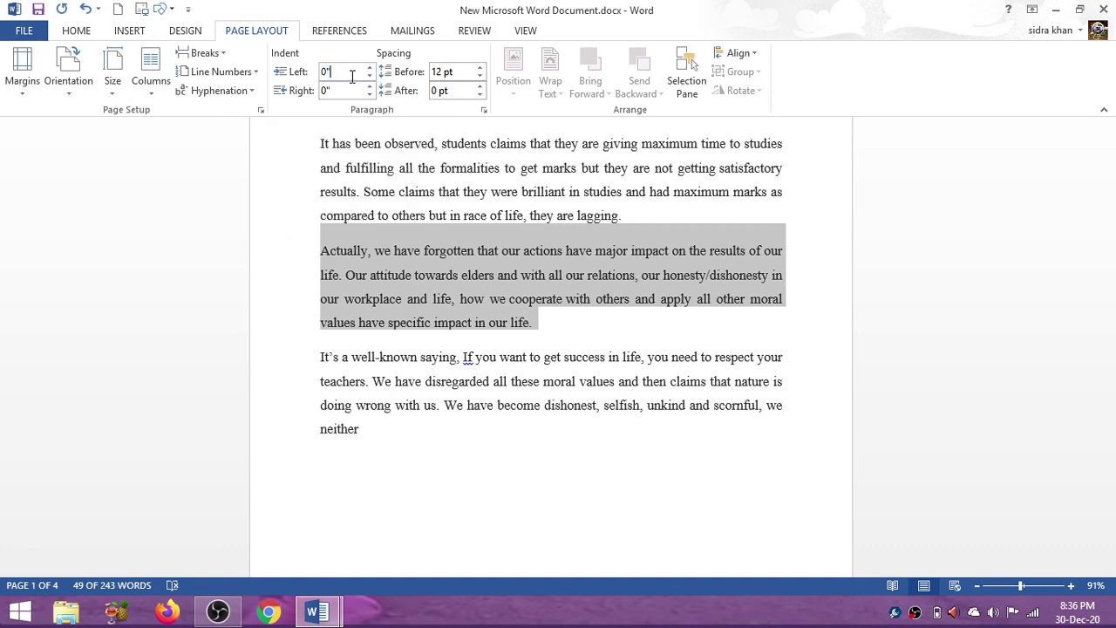
left_click(369, 70)
left_click(369, 70)
left_click(369, 69)
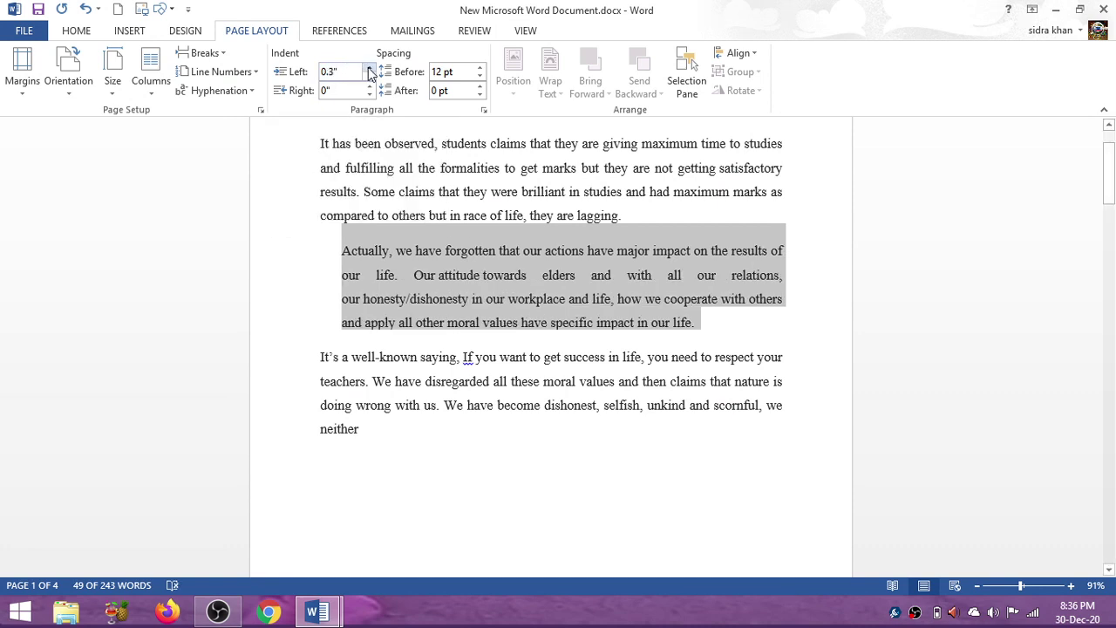
left_click(369, 69)
left_click(369, 69)
left_click(369, 69)
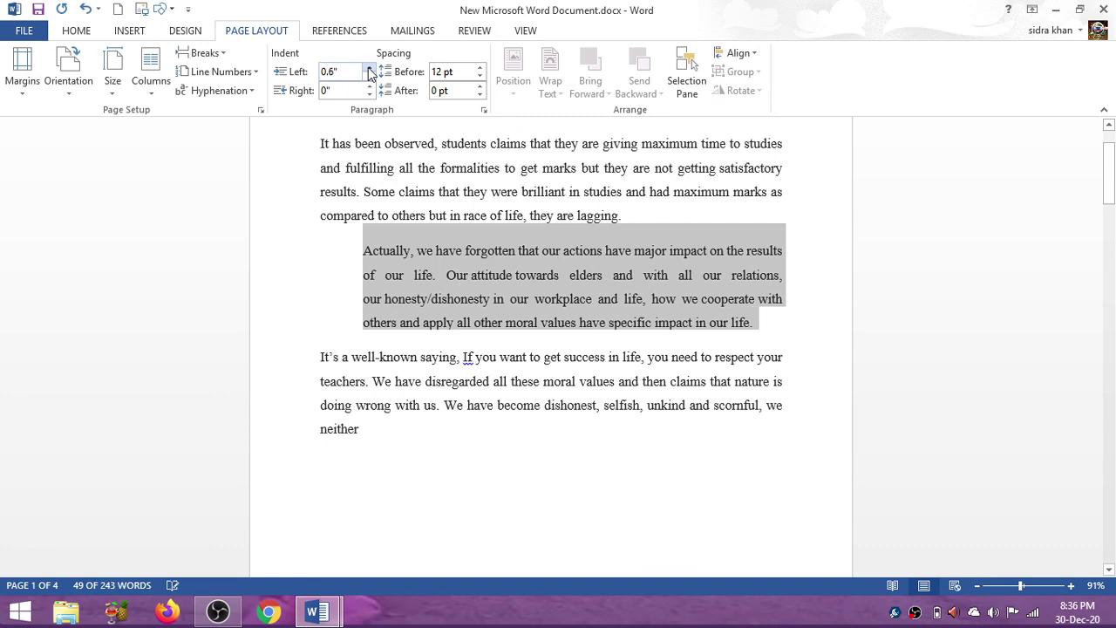
left_click(369, 69)
left_click(368, 69)
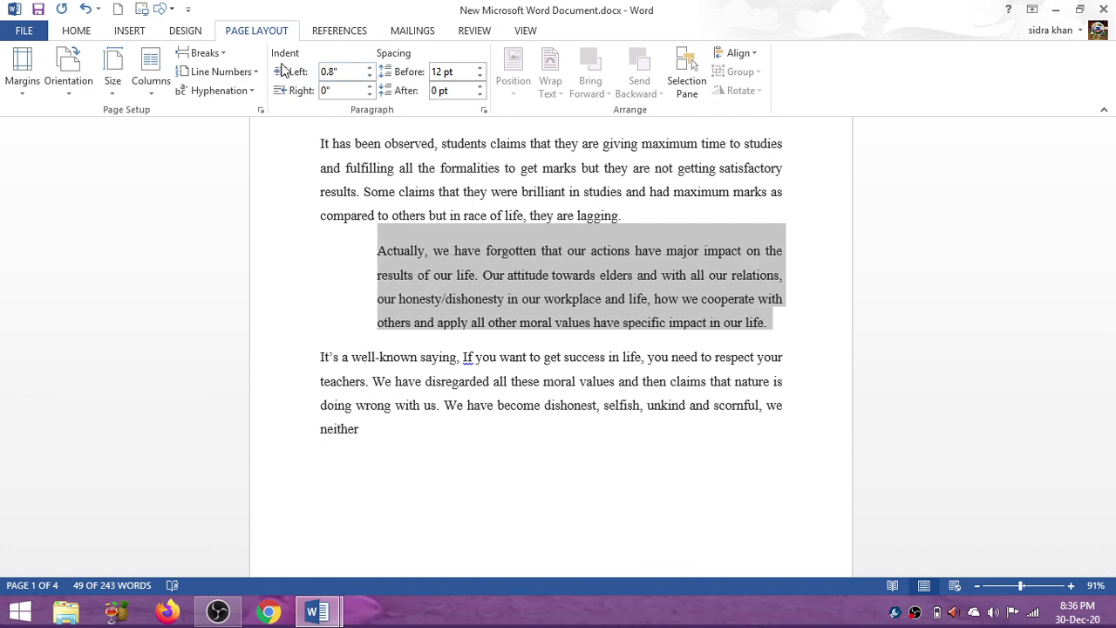
left_click(369, 68)
left_click(370, 68)
left_click(370, 68)
left_click(370, 68)
left_click(370, 68)
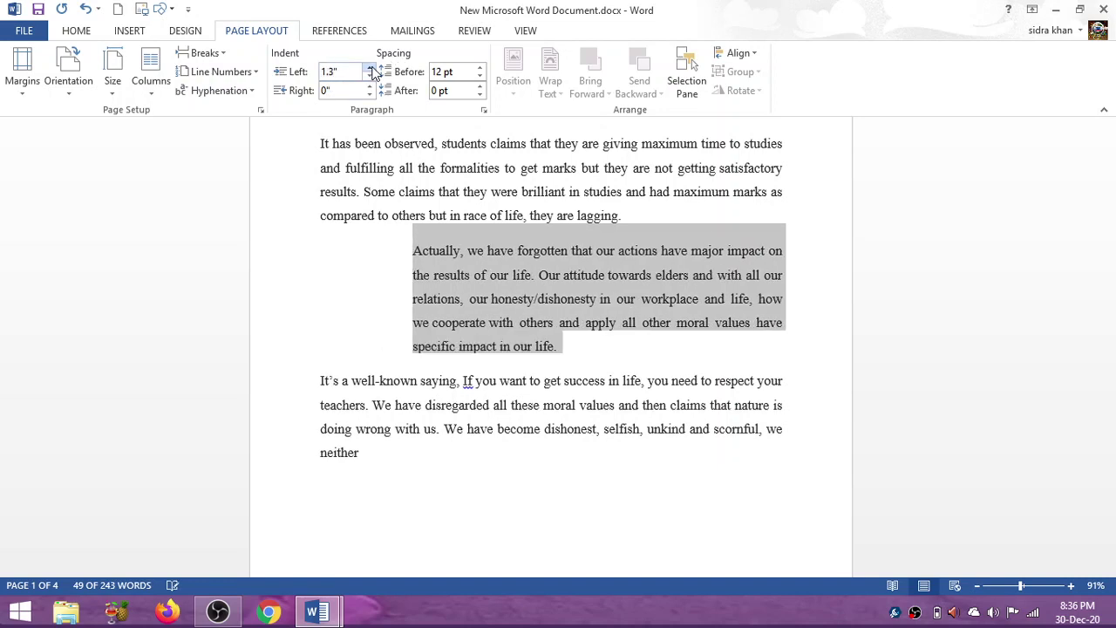
left_click(371, 68)
left_click(369, 78)
left_click(369, 78)
left_click(369, 78)
left_click(369, 78)
left_click(369, 79)
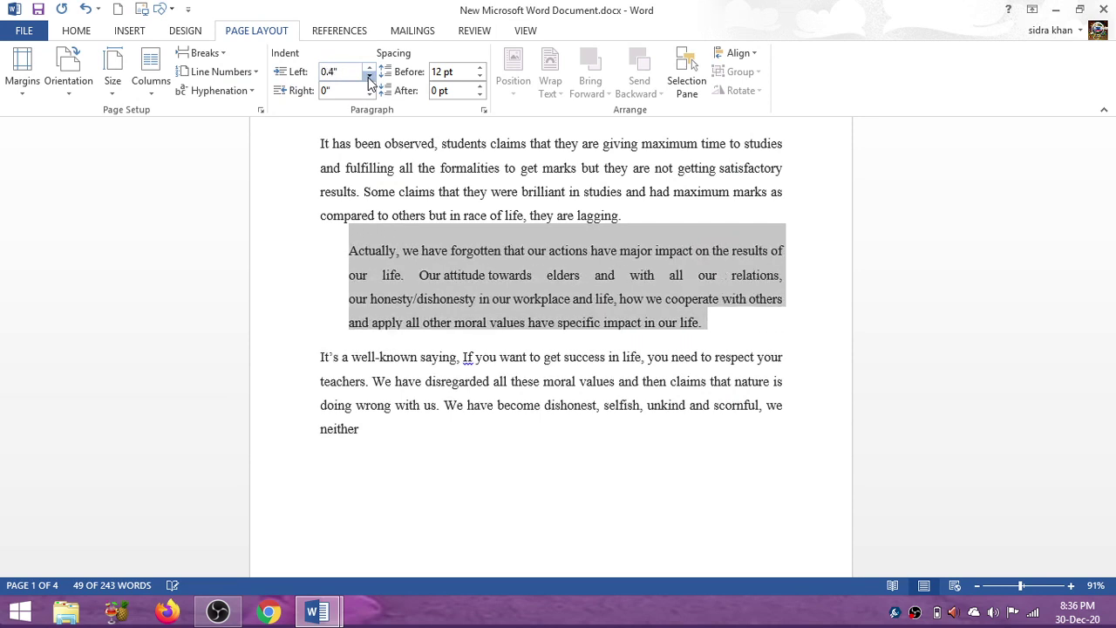
left_click(369, 78)
left_click(369, 78)
left_click(369, 79)
left_click(368, 79)
left_click(369, 79)
left_click(369, 78)
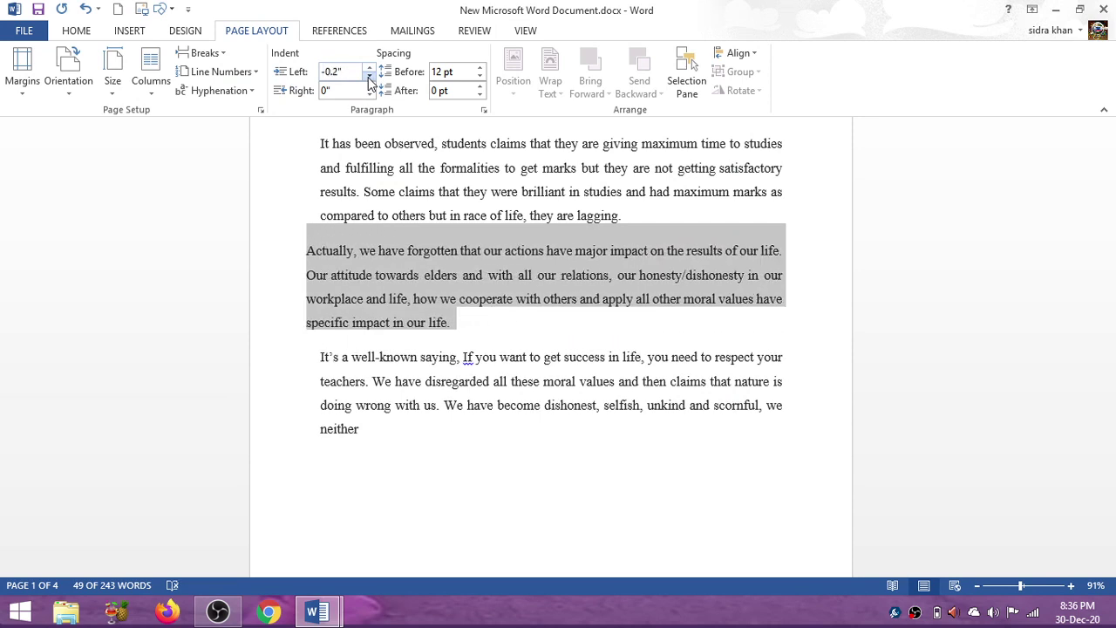
left_click(369, 68)
left_click(369, 68)
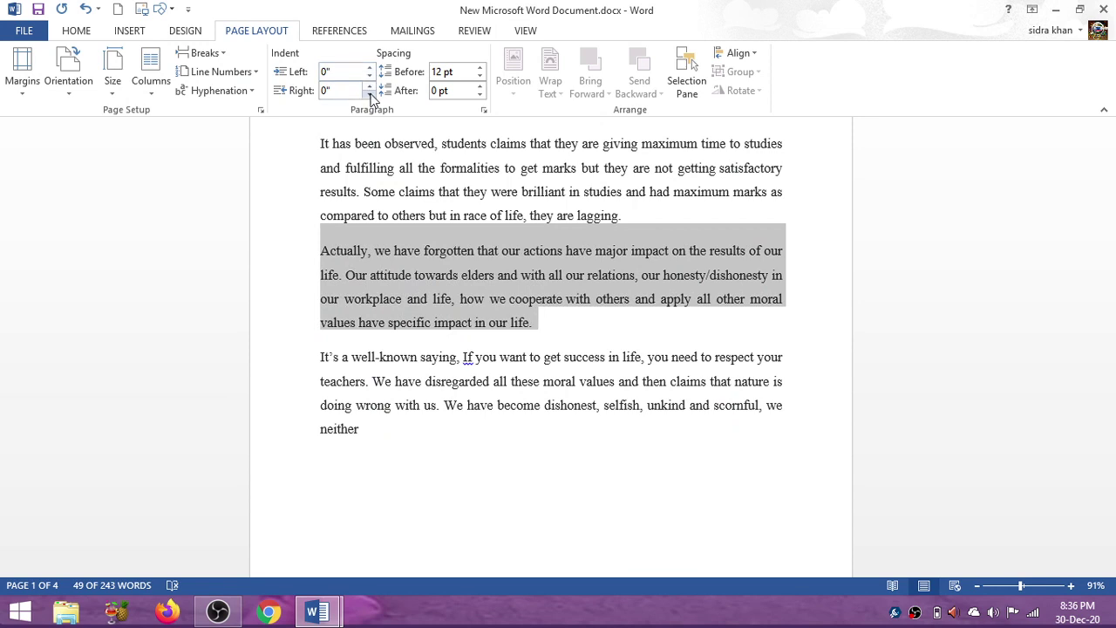
- Test the right indent spinner, raising it to 1.1" and then lowering it again
left_click(368, 88)
left_click(369, 87)
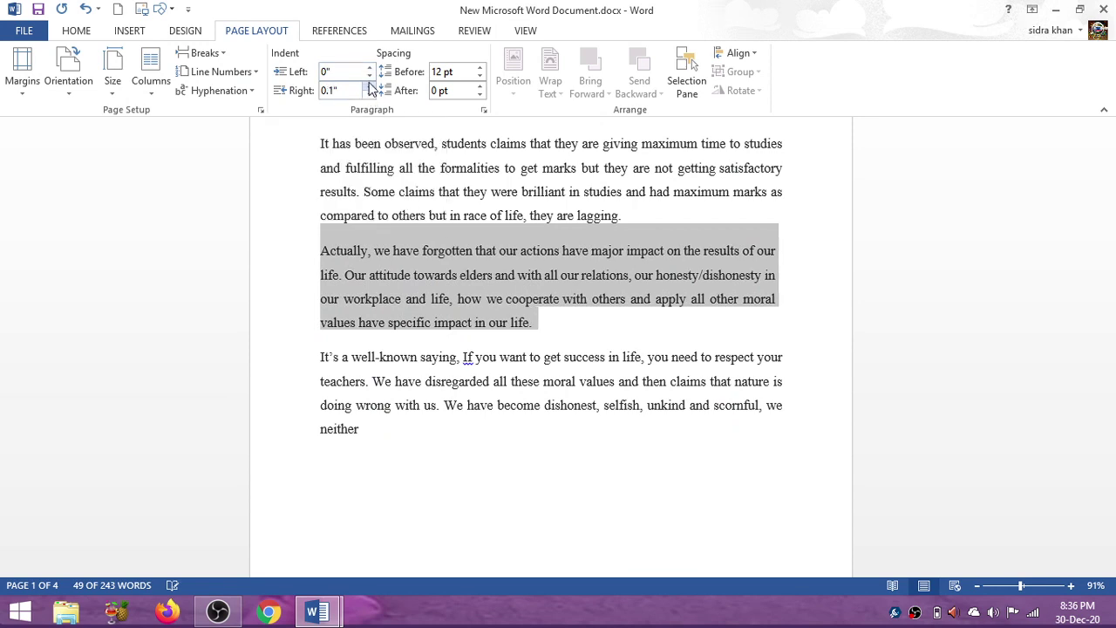
left_click(369, 87)
double_click(369, 87)
double_click(369, 87)
double_click(369, 88)
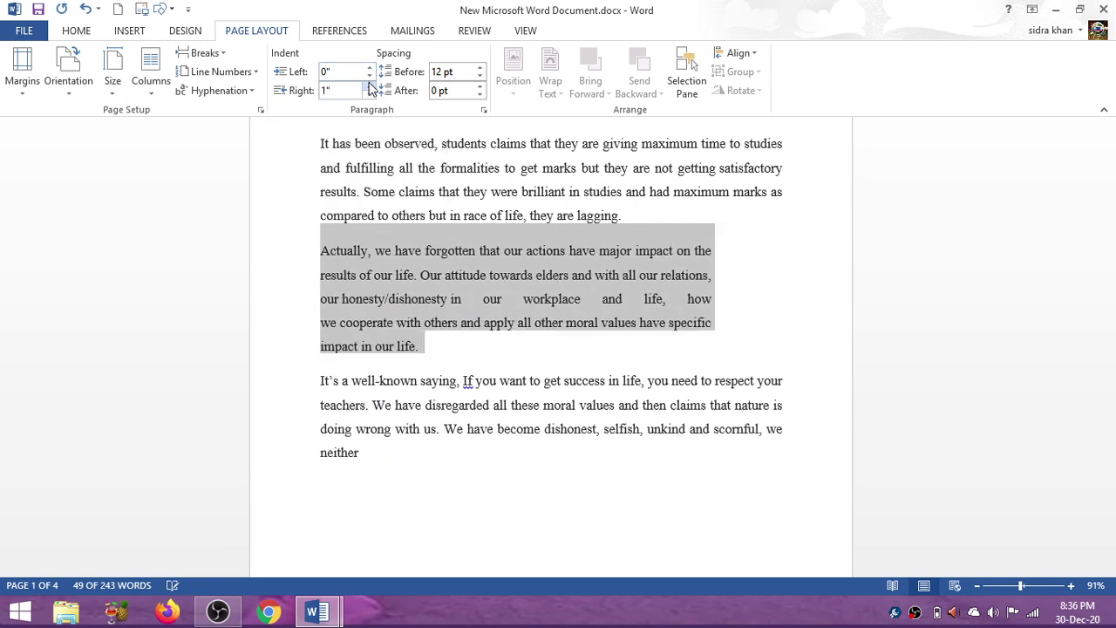
double_click(369, 87)
left_click(369, 94)
left_click(369, 94)
left_click(369, 94)
left_click(369, 94)
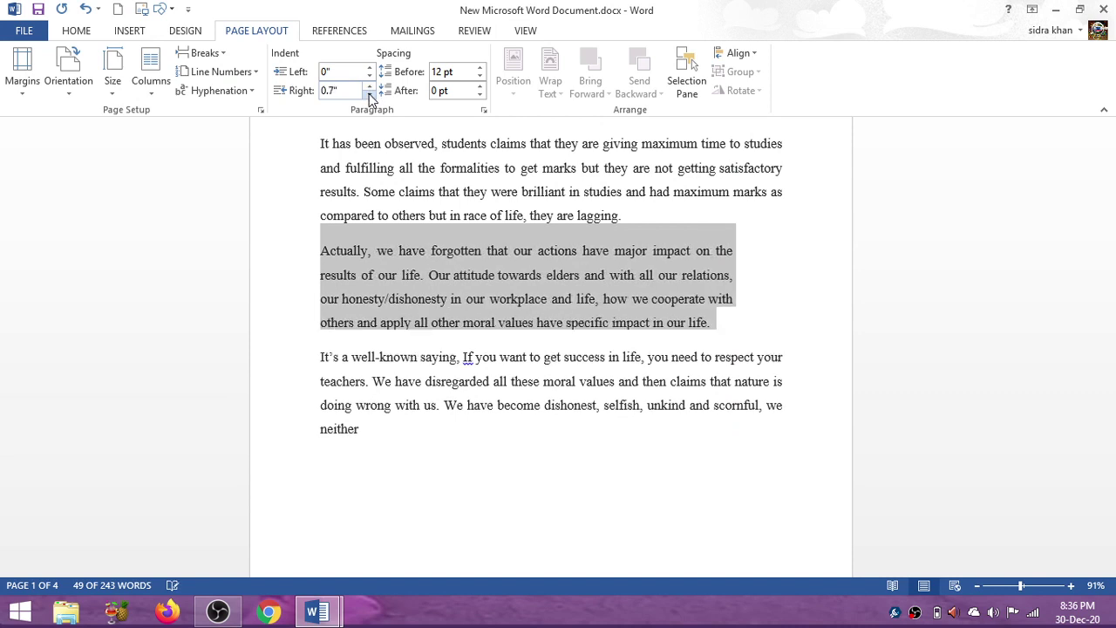
left_click(369, 94)
left_click(369, 94)
left_click(369, 94)
left_click(369, 94)
left_click(369, 94)
left_click(369, 94)
left_click(369, 94)
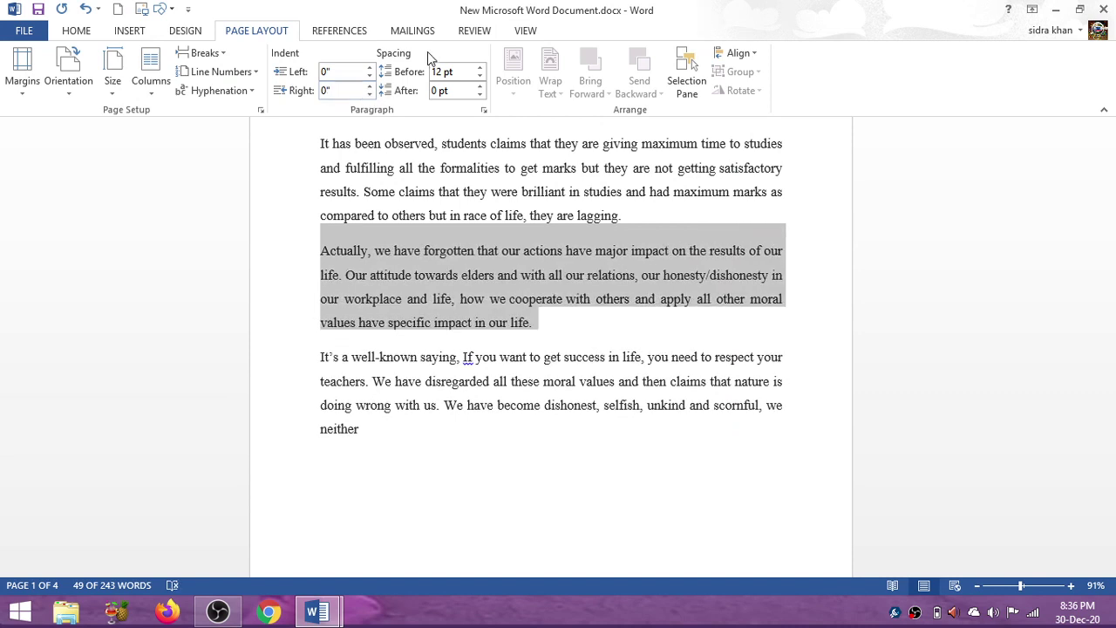
- Raise the 'Actually, we have forgotten' paragraph's space before to 174 pt
left_click(479, 68)
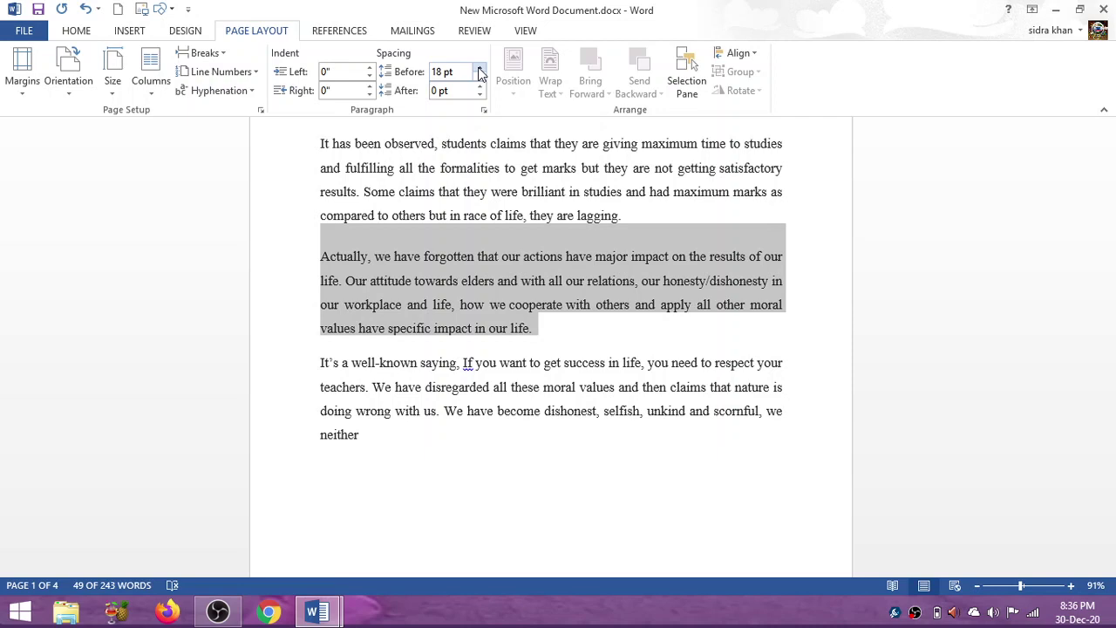
left_click(479, 68)
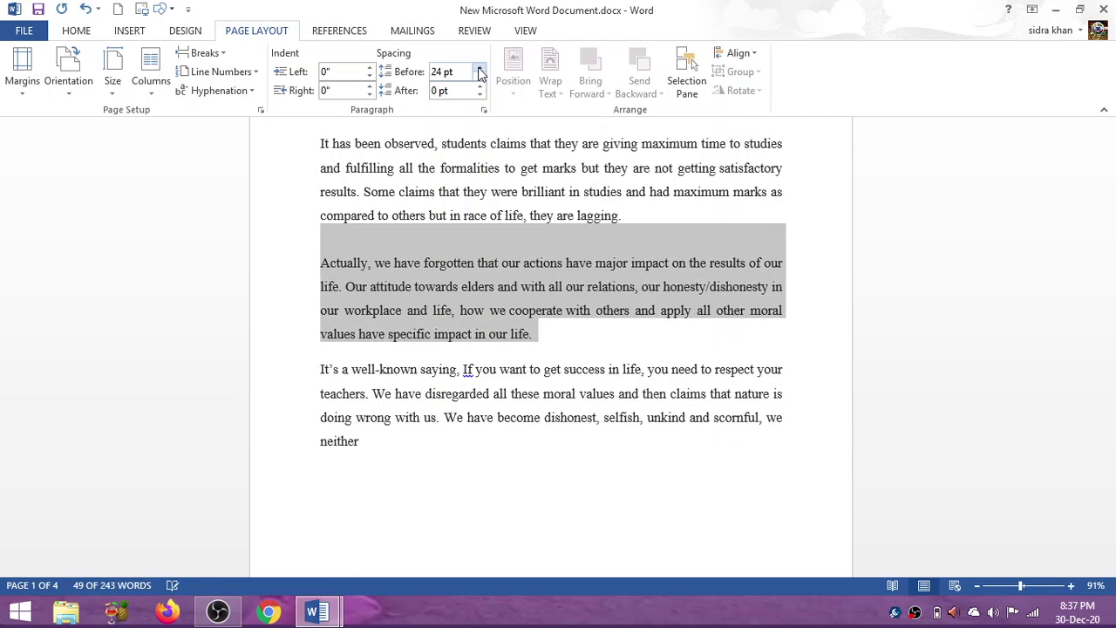
left_click(479, 68)
left_click(479, 68)
left_click(479, 68)
left_click(479, 68)
left_click(479, 68)
left_click(479, 68)
left_click(479, 68)
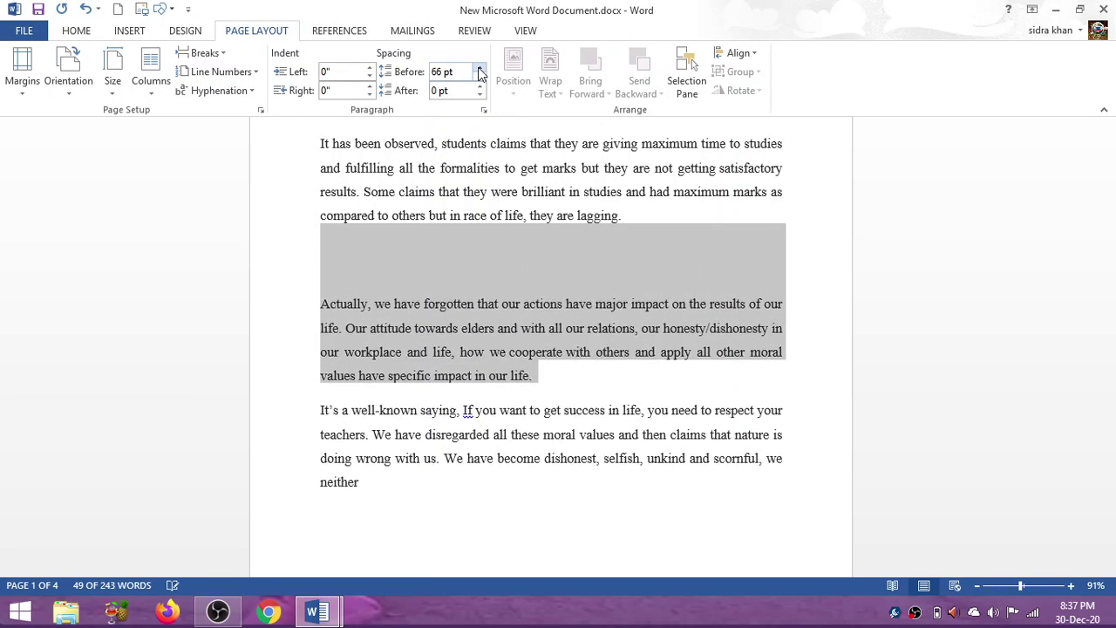
left_click(479, 68)
left_click(479, 68)
left_click(478, 68)
left_click(479, 68)
left_click(479, 68)
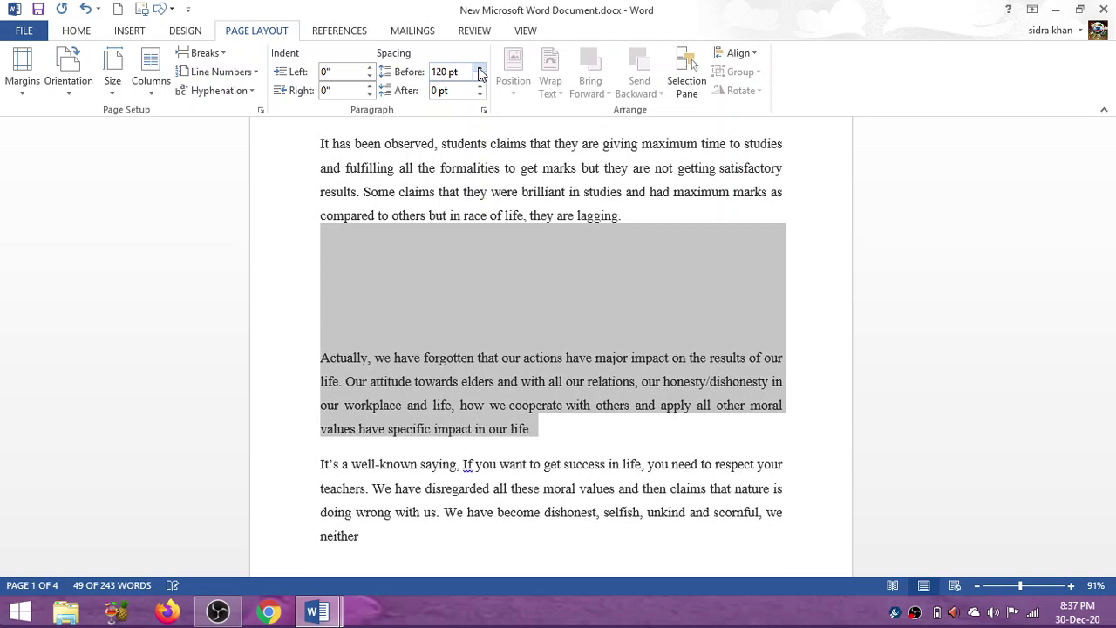
left_click(479, 68)
left_click(479, 68)
left_click(479, 68)
left_click(479, 68)
left_click(479, 68)
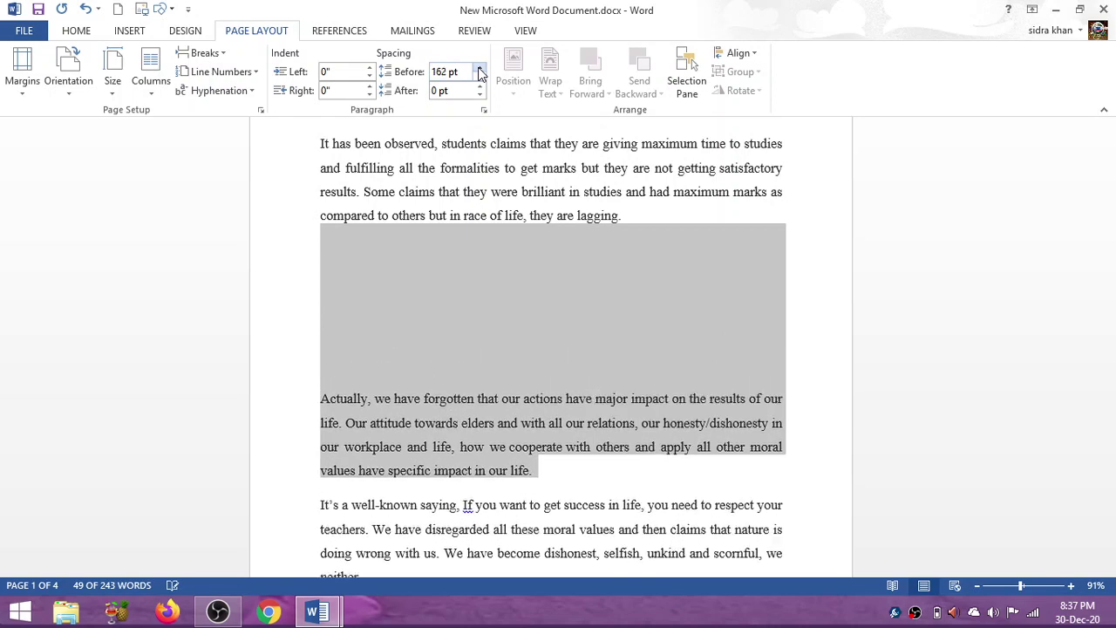
left_click(479, 68)
left_click(479, 68)
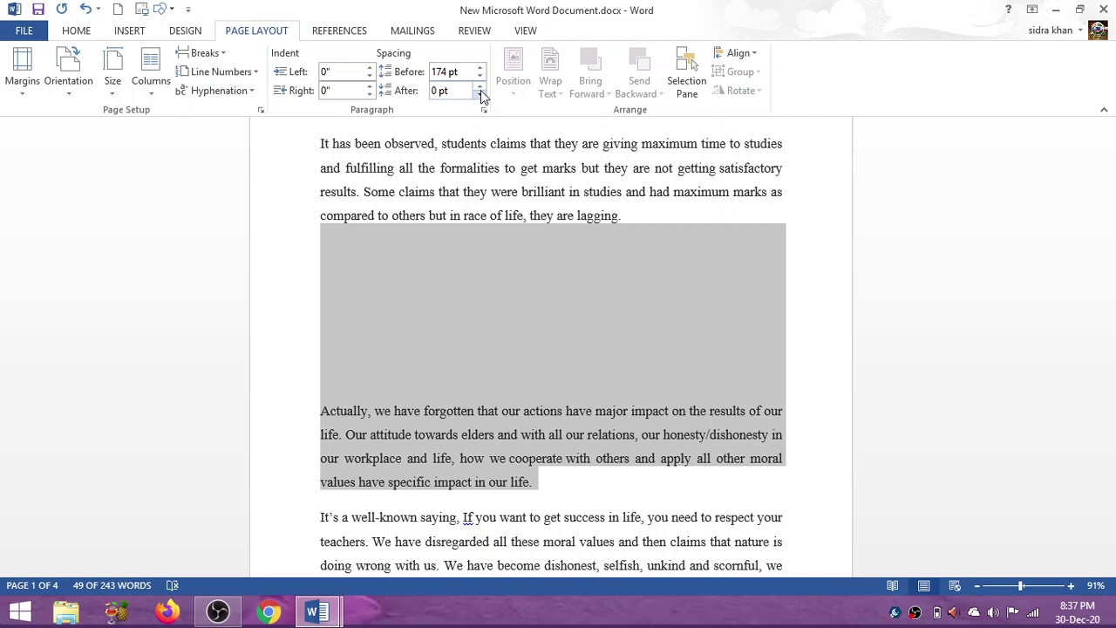
- Give the paragraph 36 pt space after and scroll to check the layout
left_click(478, 87)
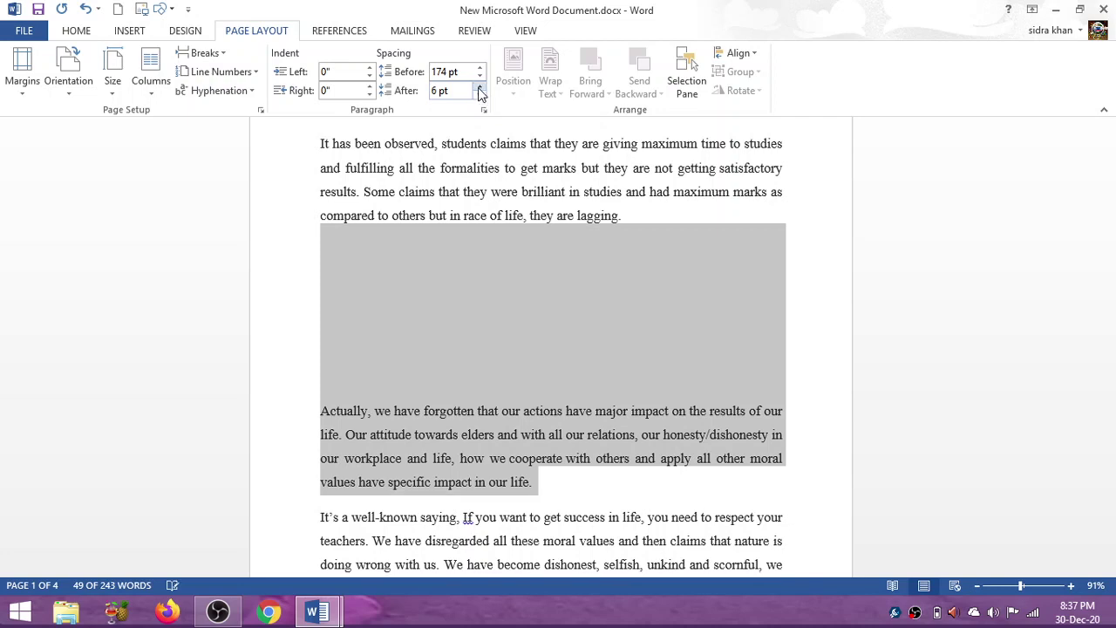
left_click(479, 87)
left_click(479, 88)
left_click(478, 87)
left_click(479, 87)
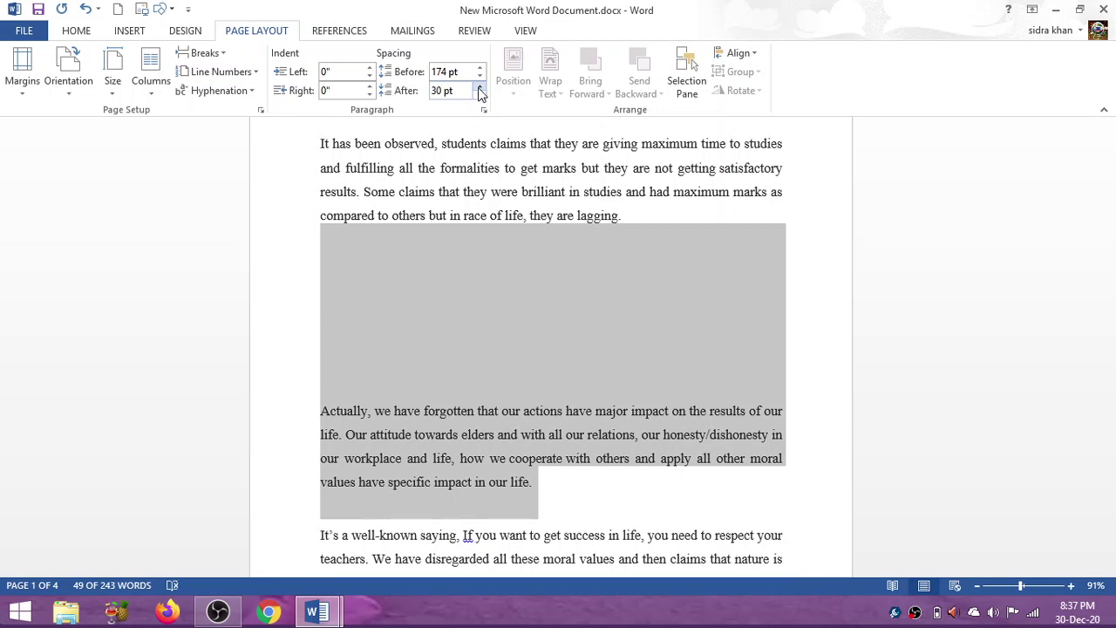
left_click(479, 87)
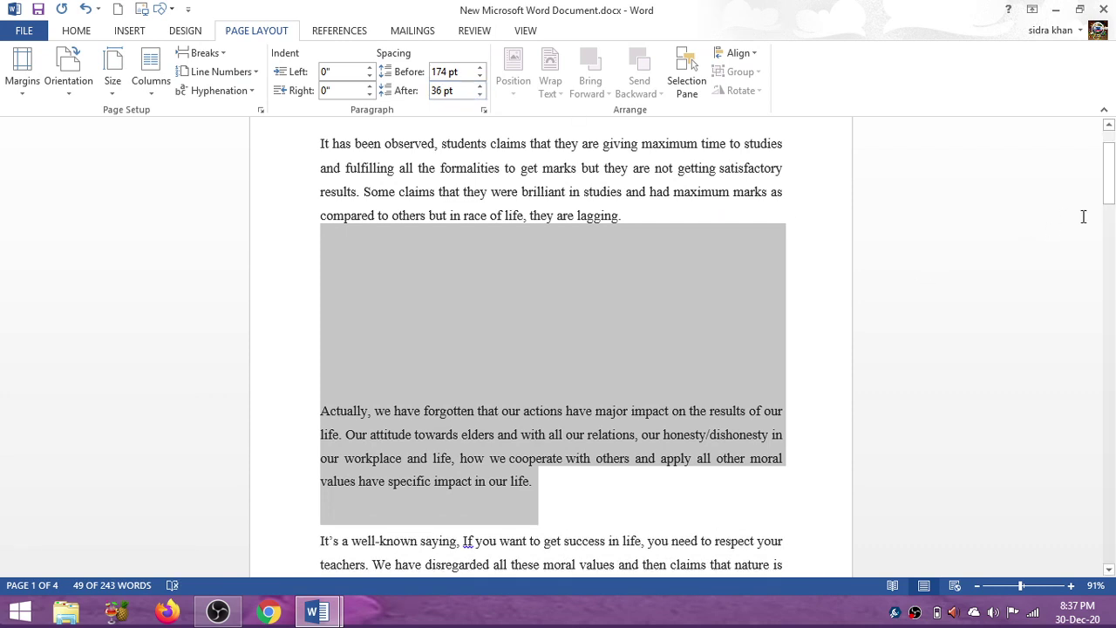
left_click(1110, 177)
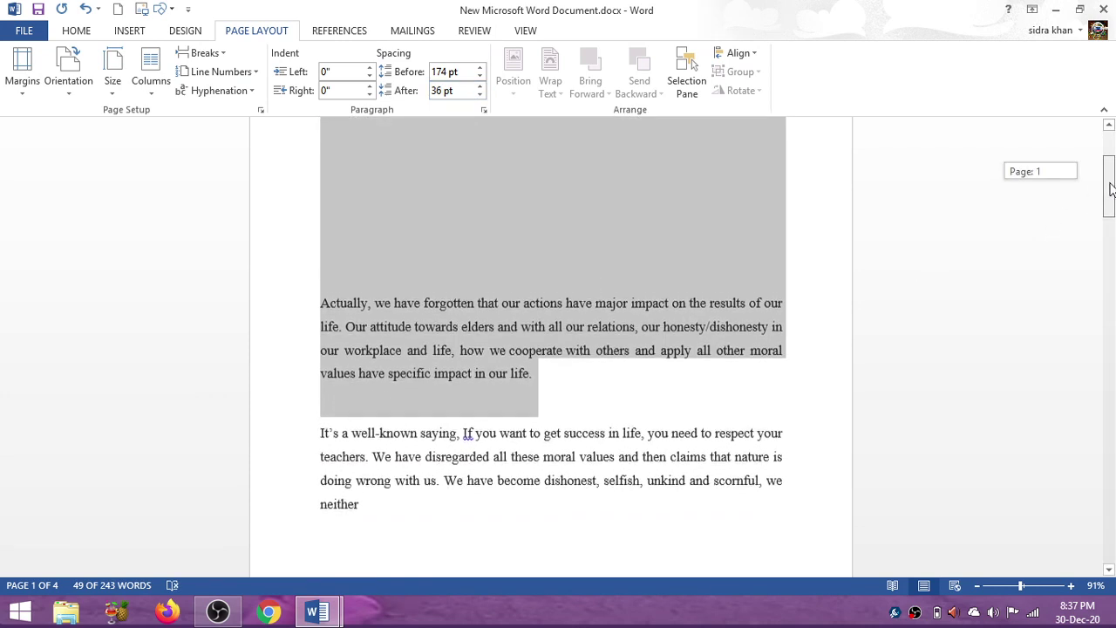
left_click_drag(1109, 177, 1110, 190)
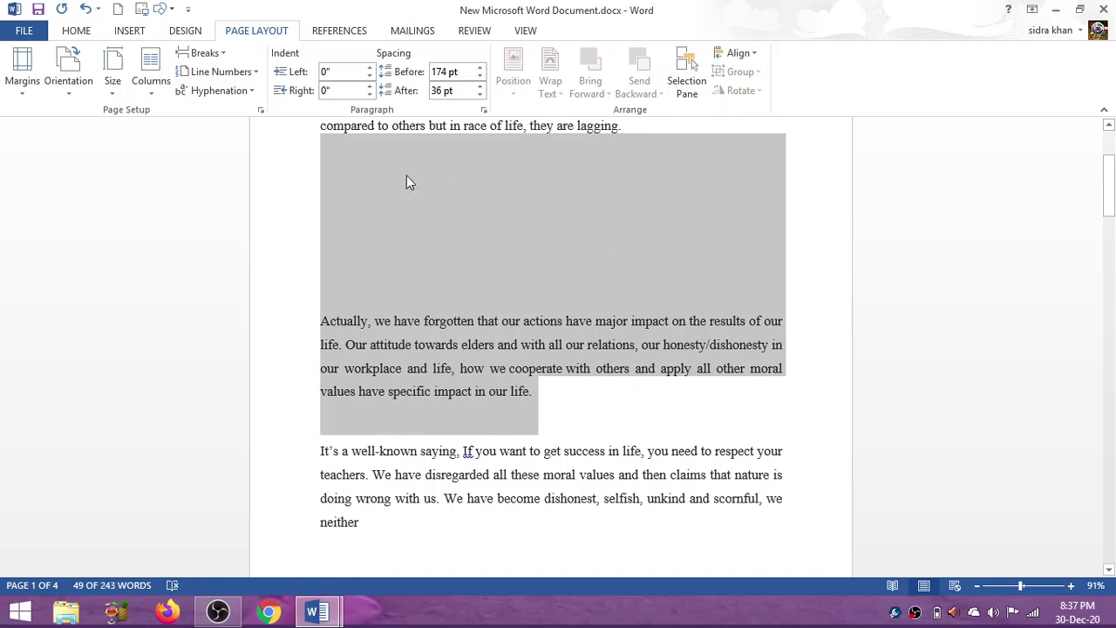
- Increase the 'Actually, we have forgotten' paragraph's space after to 174 pt
left_click(480, 86)
left_click(480, 87)
left_click(480, 86)
left_click(479, 86)
left_click(480, 87)
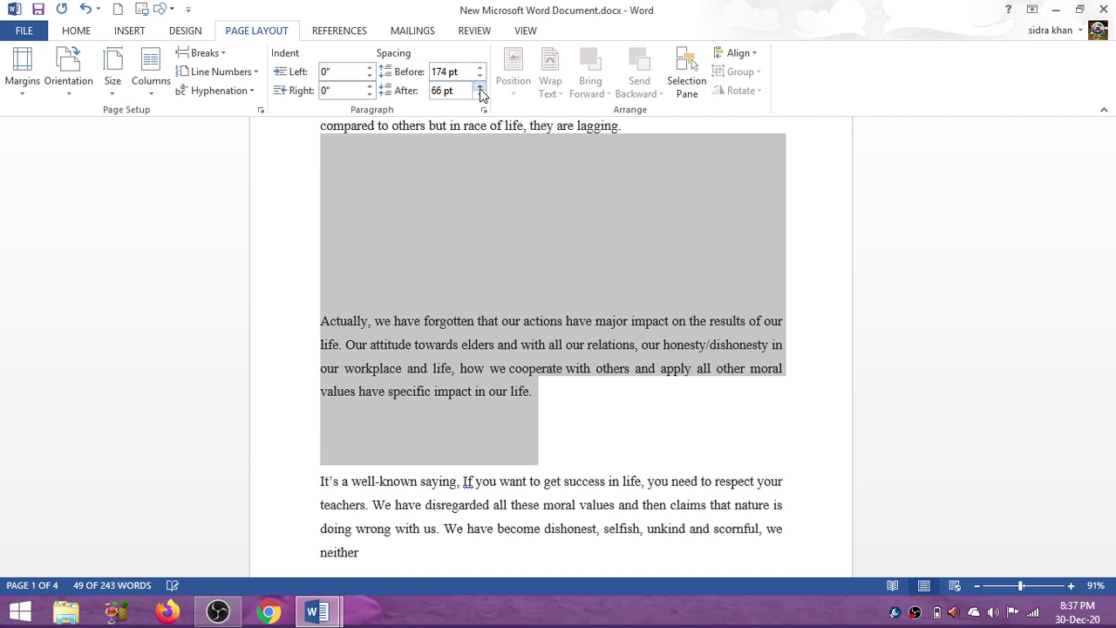
left_click(480, 87)
left_click(479, 88)
left_click(480, 87)
left_click(480, 87)
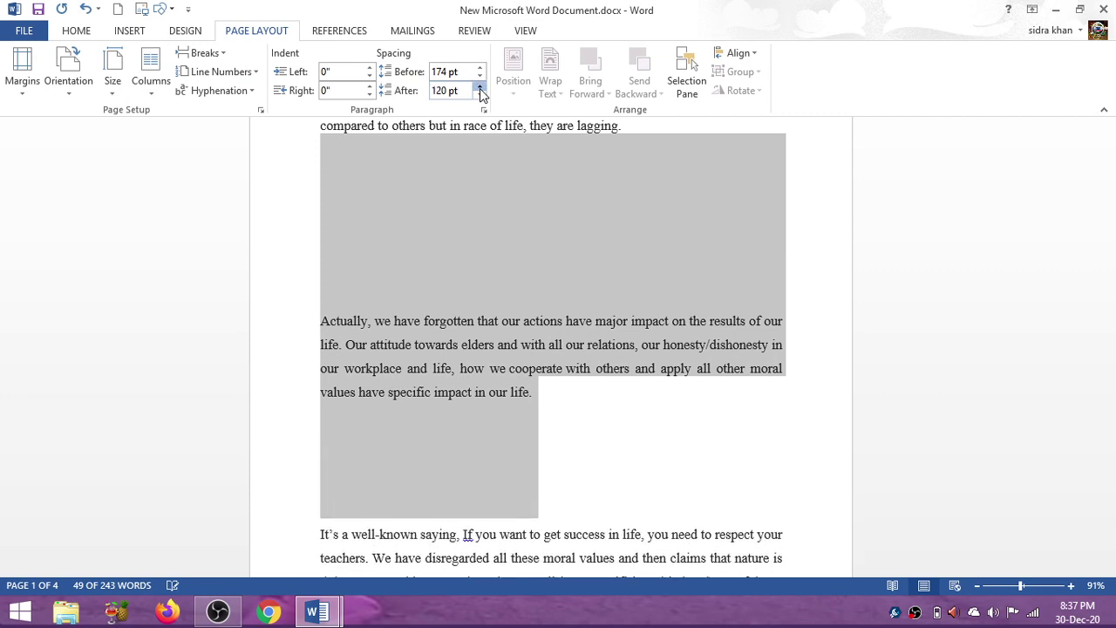
left_click(480, 87)
left_click(480, 87)
left_click(480, 87)
left_click(479, 87)
left_click(479, 87)
left_click(480, 88)
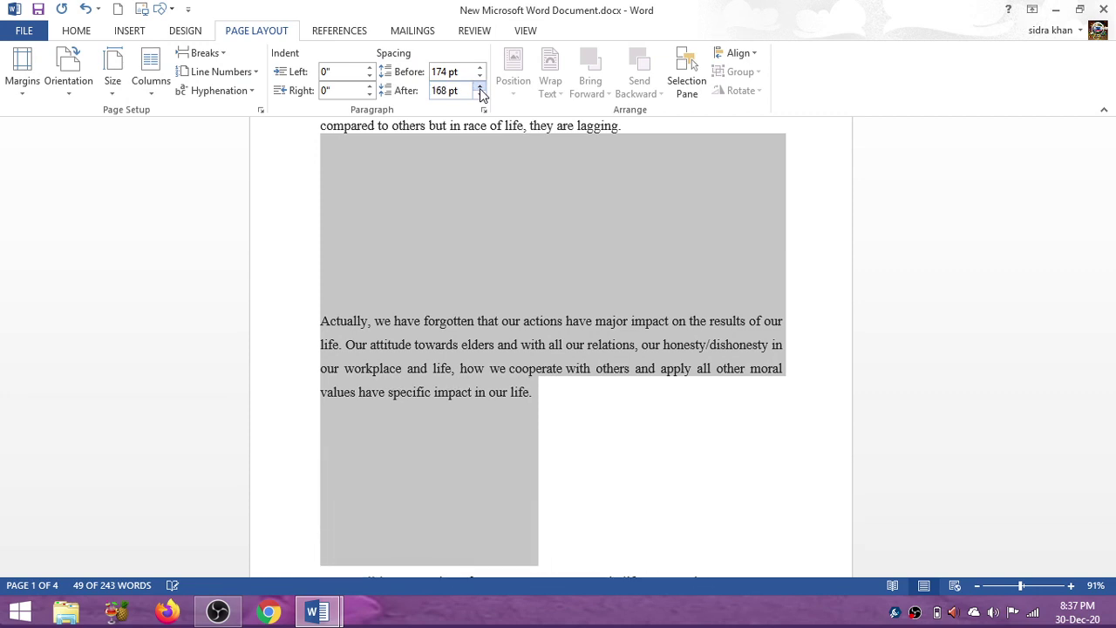
left_click(480, 88)
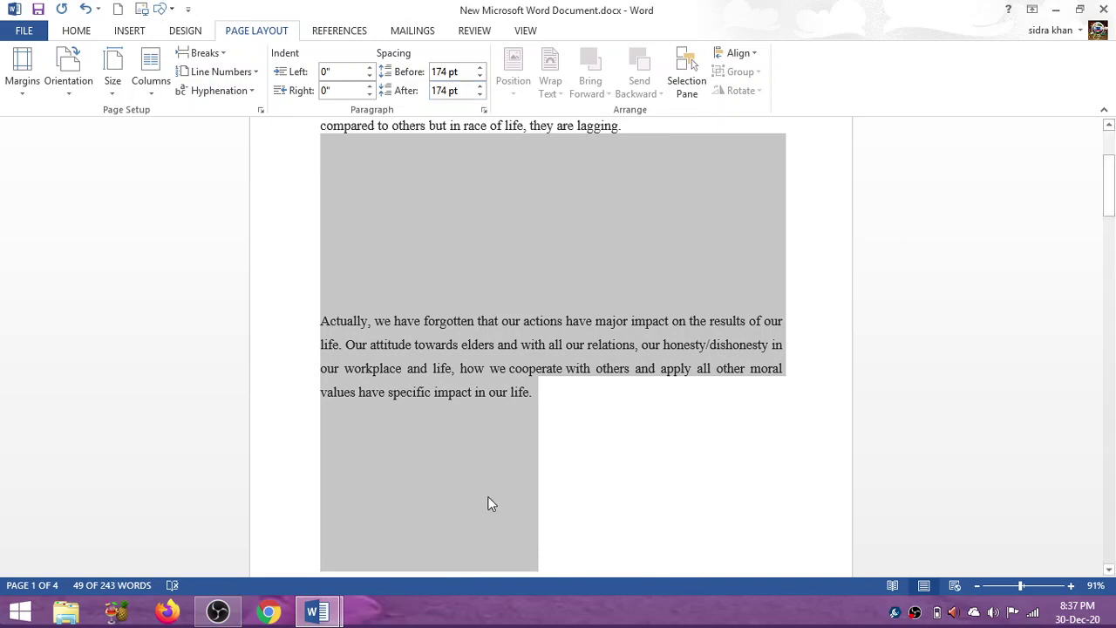
- Reduce the paragraph's space before from 174 pt down to 12 pt
left_click(479, 79)
left_click(479, 80)
left_click(479, 80)
left_click(479, 79)
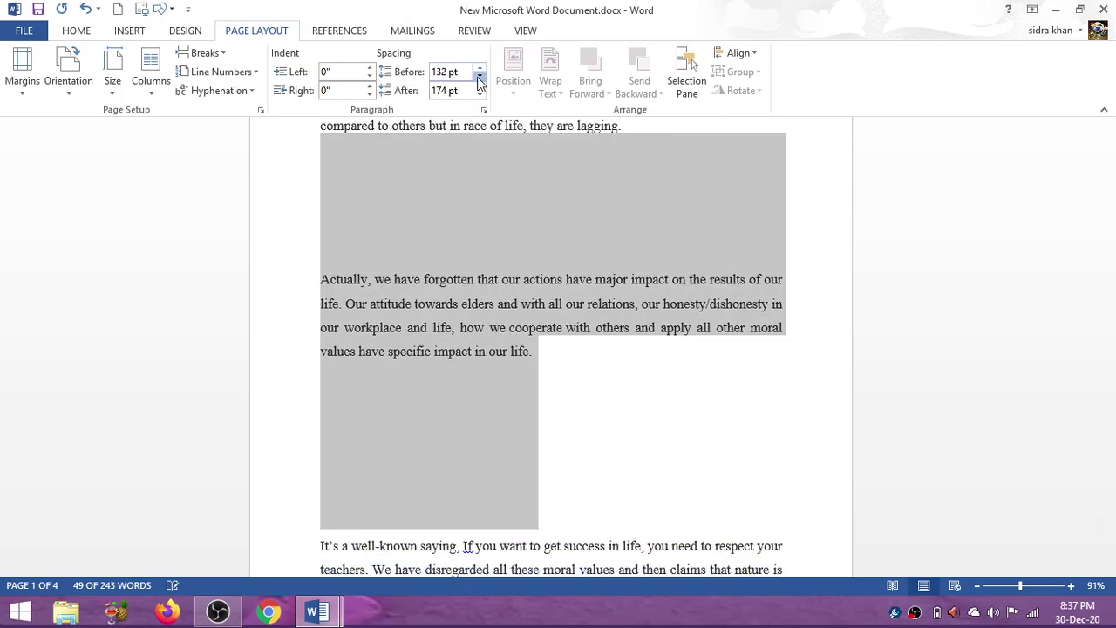
left_click(479, 80)
left_click(479, 80)
left_click(479, 79)
left_click(478, 79)
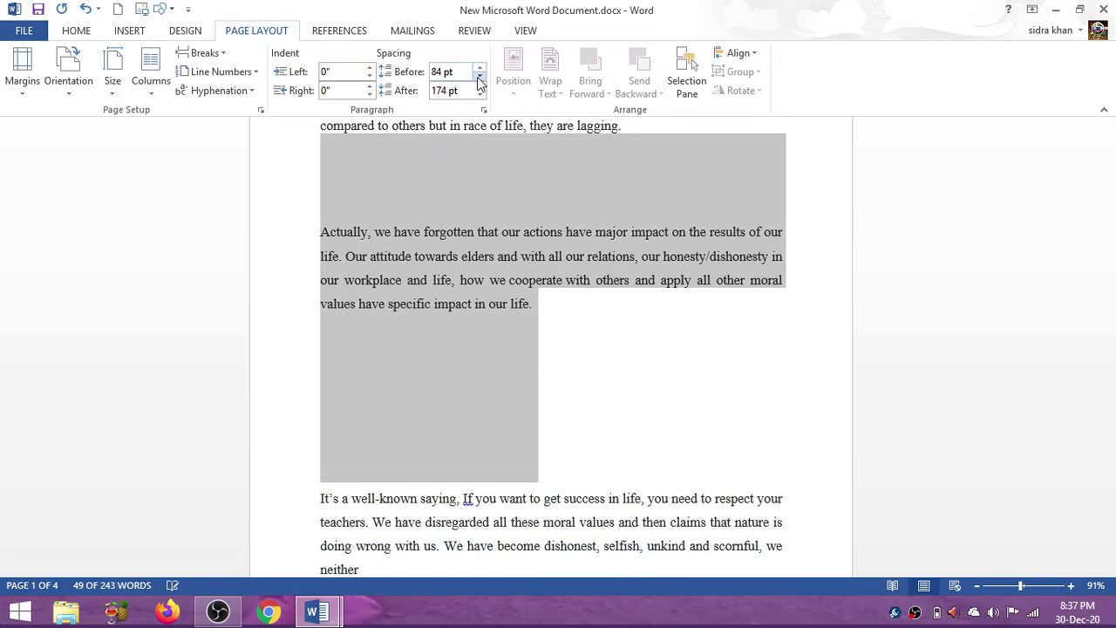
left_click(479, 80)
left_click(479, 79)
left_click(479, 79)
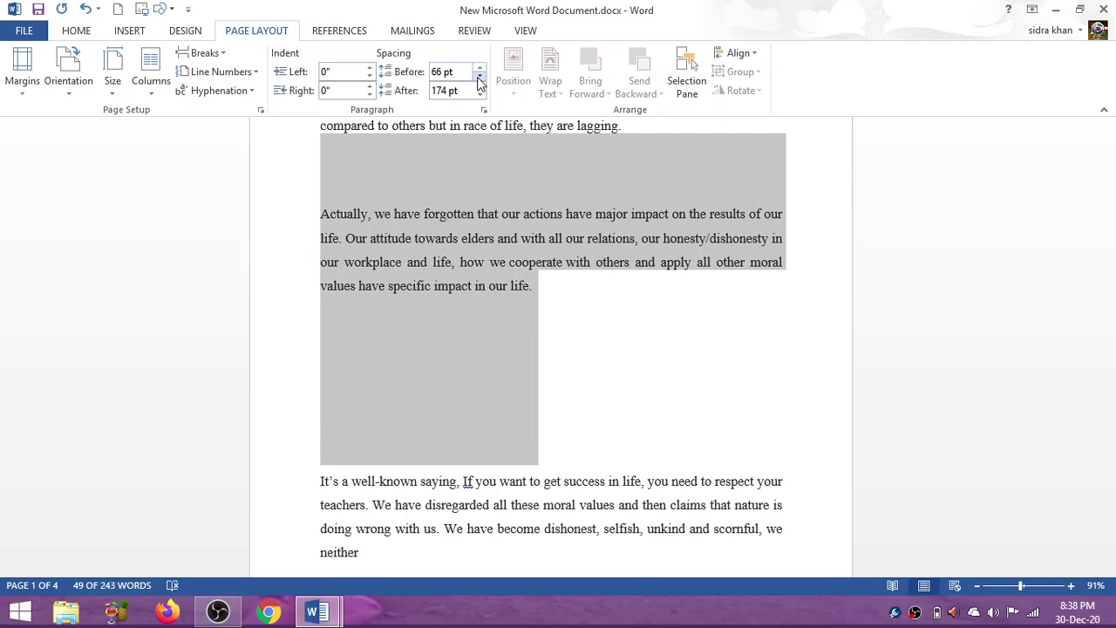
left_click(479, 82)
left_click(478, 81)
left_click(479, 81)
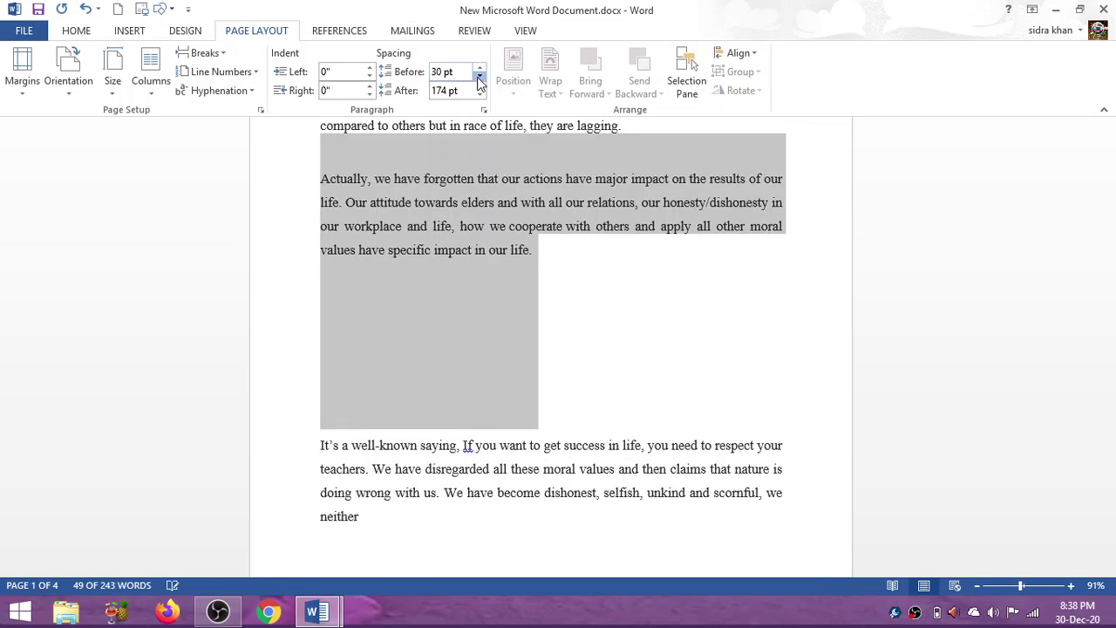
left_click(479, 81)
left_click(479, 81)
left_click(479, 81)
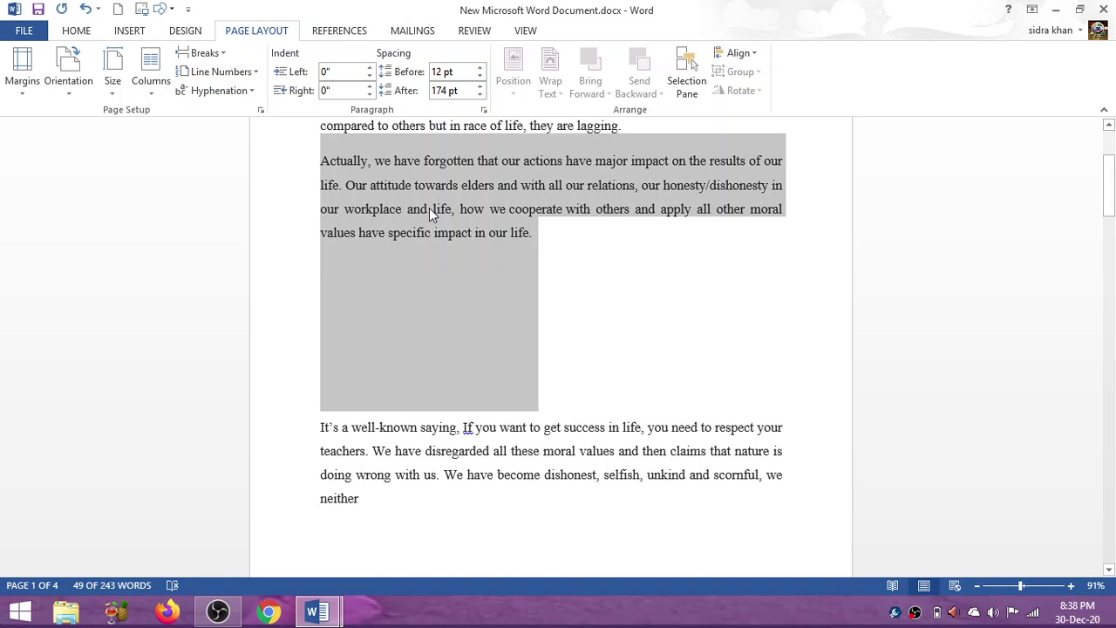
- Step the 'Actually, we have forgotten' paragraph's space after down to 42 pt, keeping 12 pt before
left_click(480, 95)
left_click(481, 95)
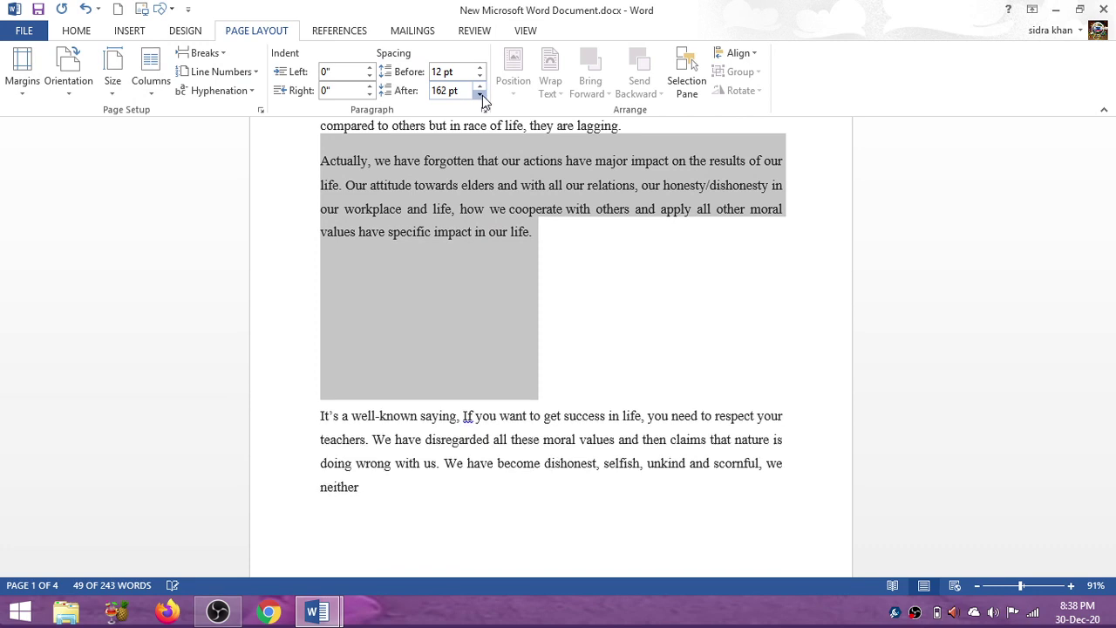
left_click(480, 96)
left_click(481, 95)
left_click(480, 95)
left_click(480, 95)
left_click(480, 95)
left_click(481, 95)
left_click(480, 95)
left_click(480, 95)
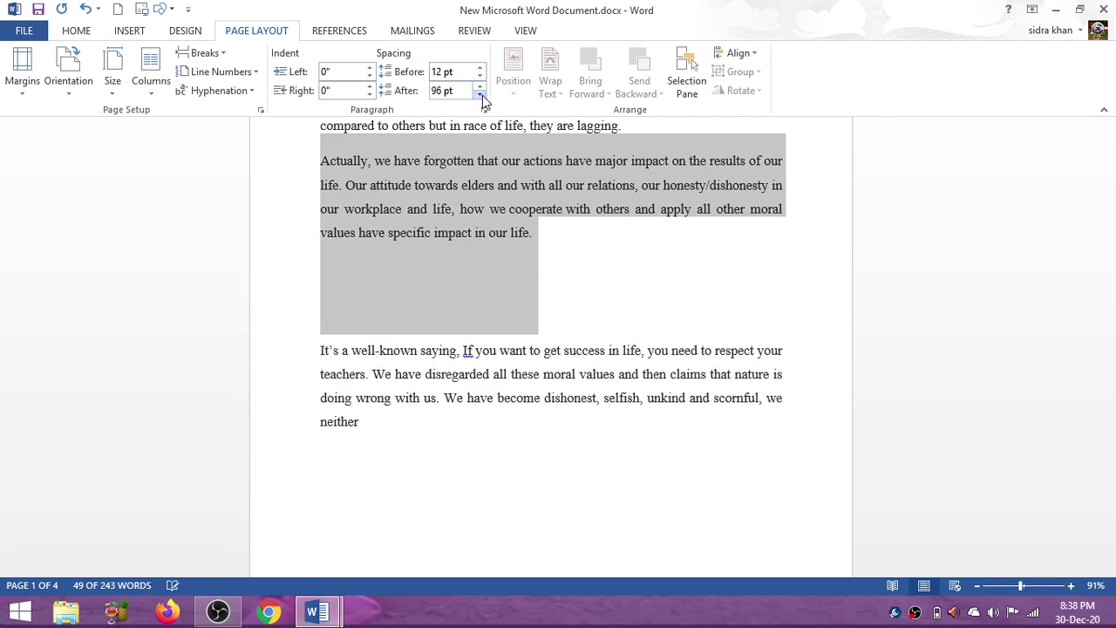
left_click(481, 95)
left_click(481, 95)
left_click(481, 96)
left_click(481, 95)
left_click(480, 95)
left_click(481, 95)
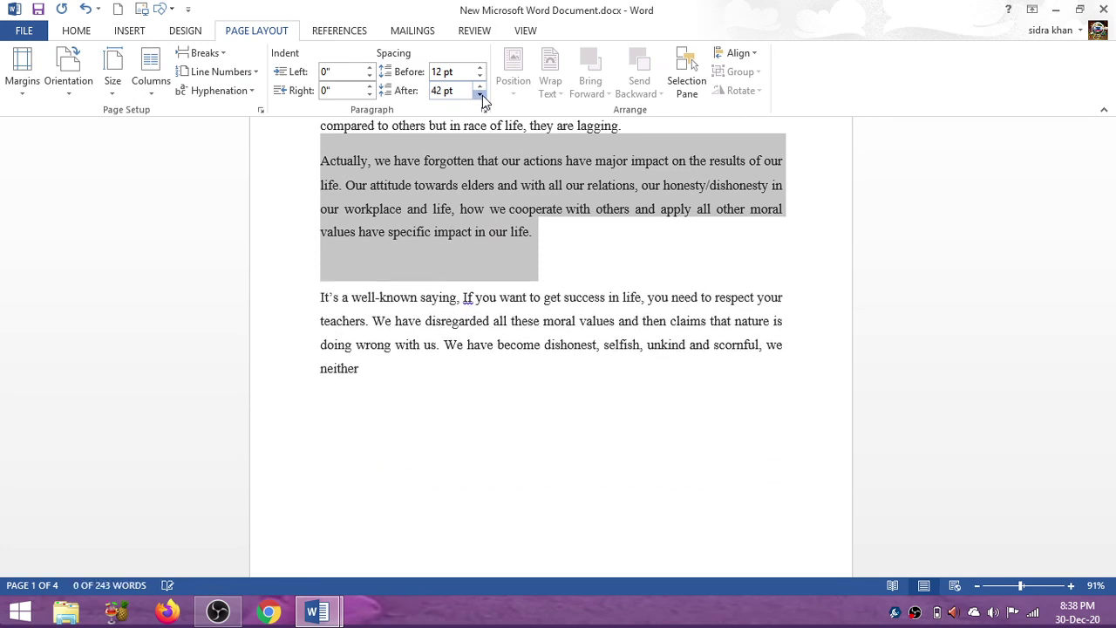
left_click(481, 95)
left_click(480, 95)
left_click(481, 96)
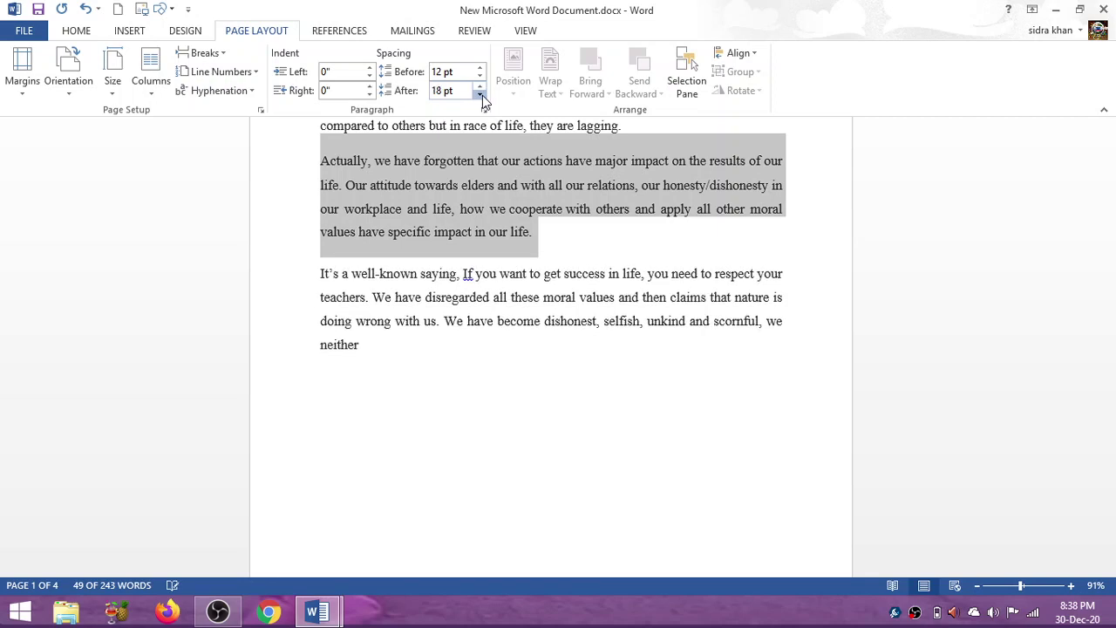